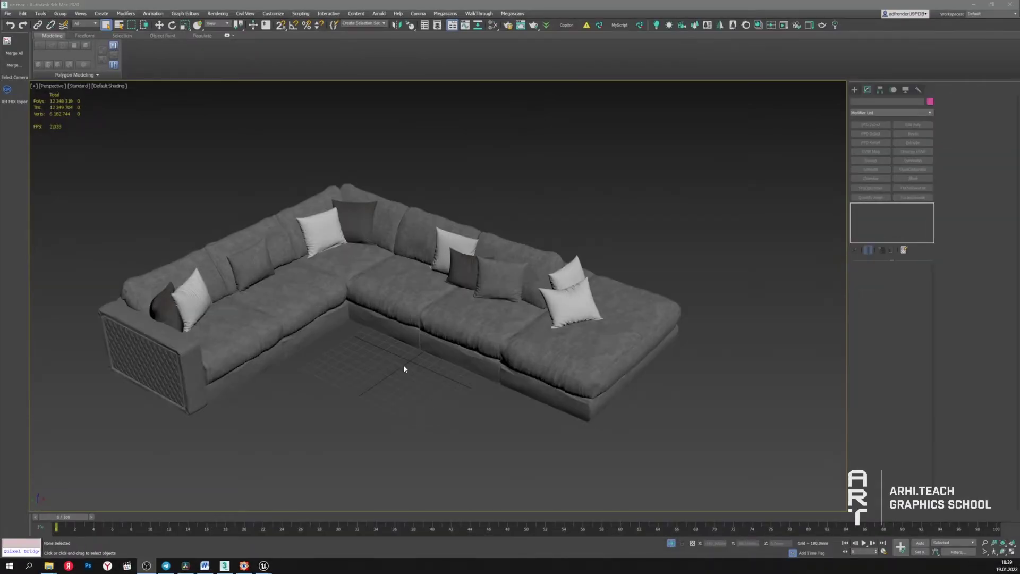
Zoom in on the seat cushions, select the Box013 sofa body, then select all sofa parts
middle_drag(403, 366, 417, 376)
scroll(473, 370, up, 3)
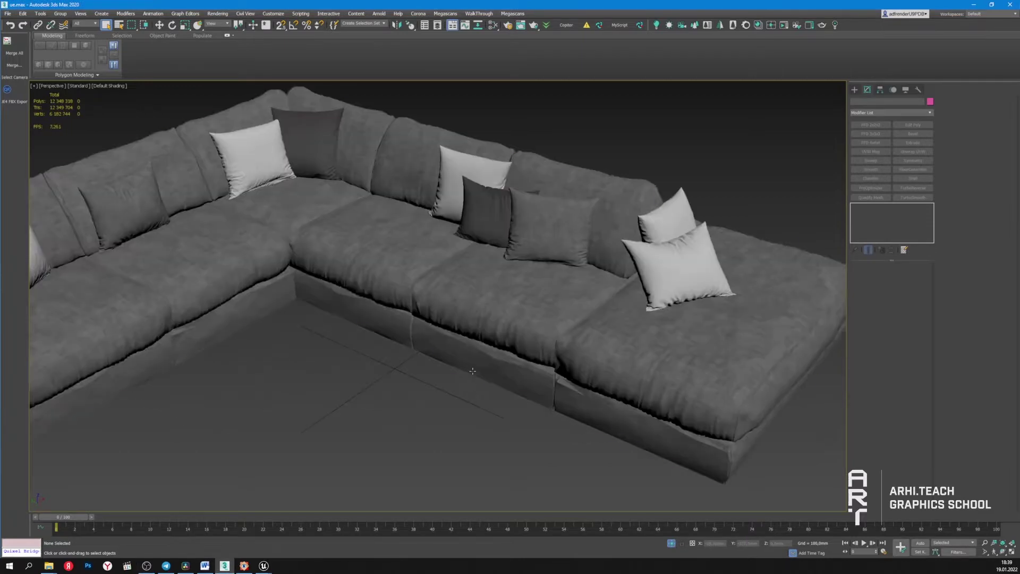
scroll(473, 370, up, 5)
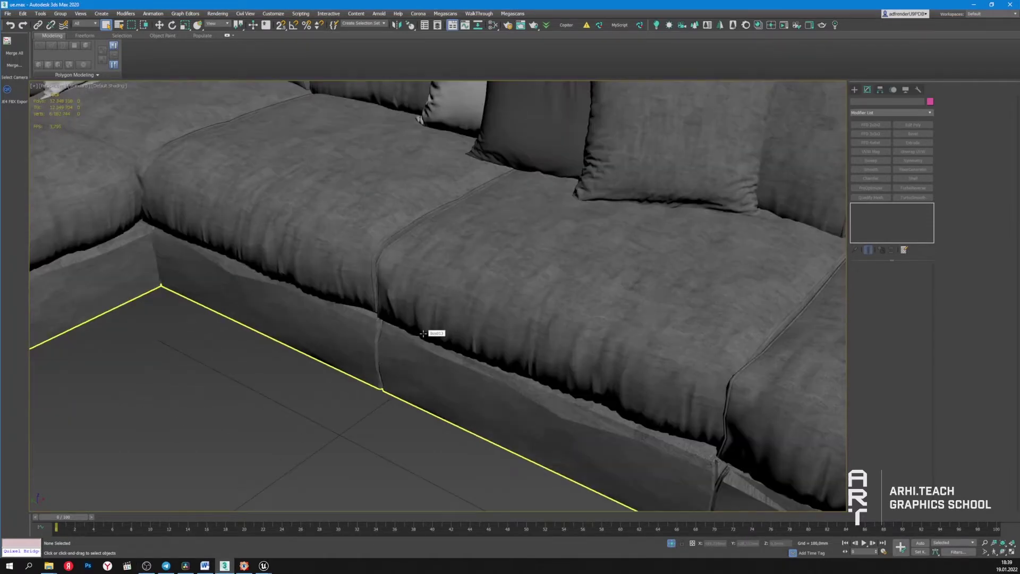
scroll(430, 332, down, 3)
middle_drag(433, 332, 494, 385)
scroll(375, 347, up, 5)
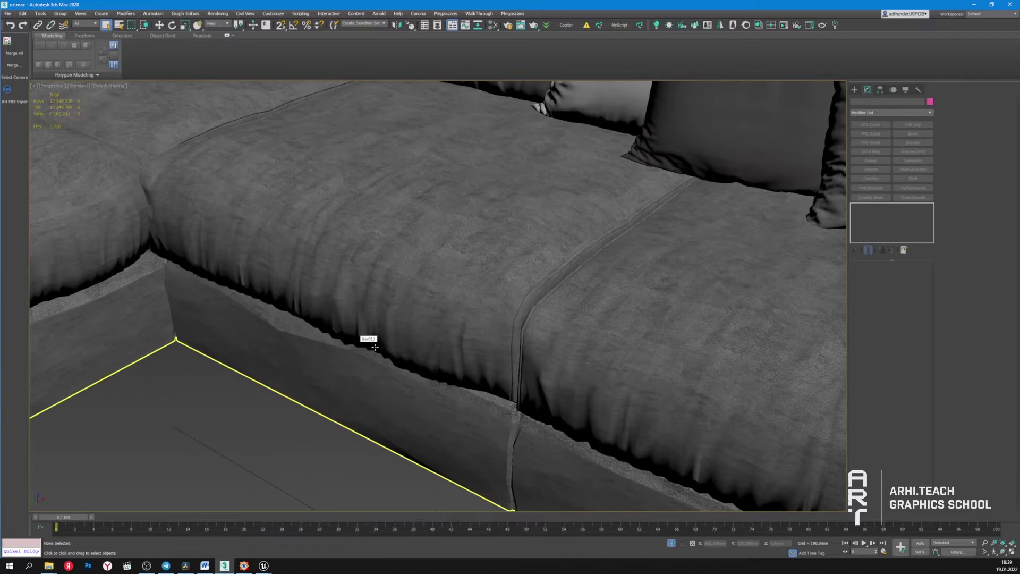
click(375, 347)
scroll(432, 382, down, 4)
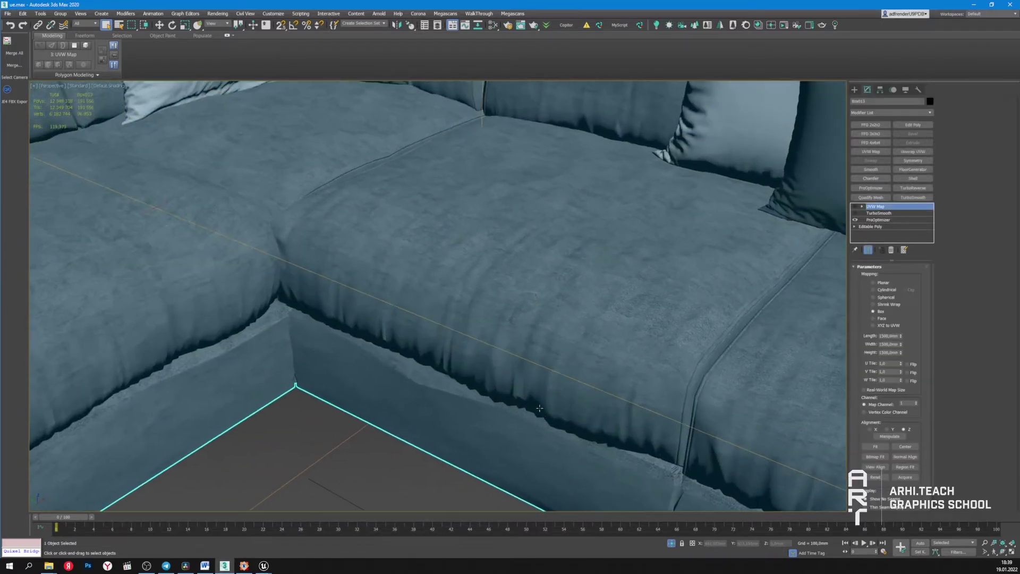
scroll(348, 351, up, 4)
scroll(306, 326, down, 3)
scroll(278, 297, up, 3)
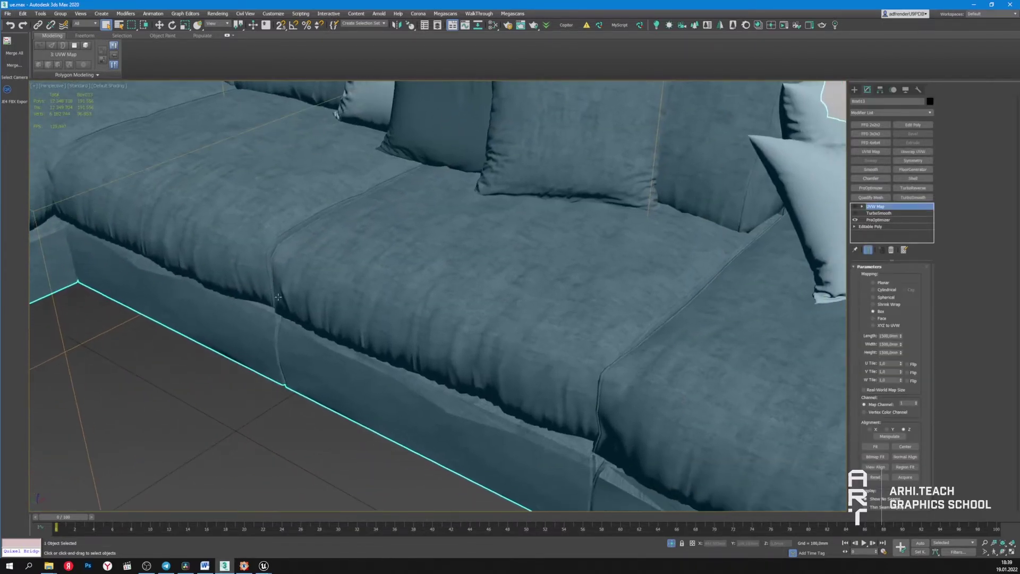
scroll(85, 117, down, 5)
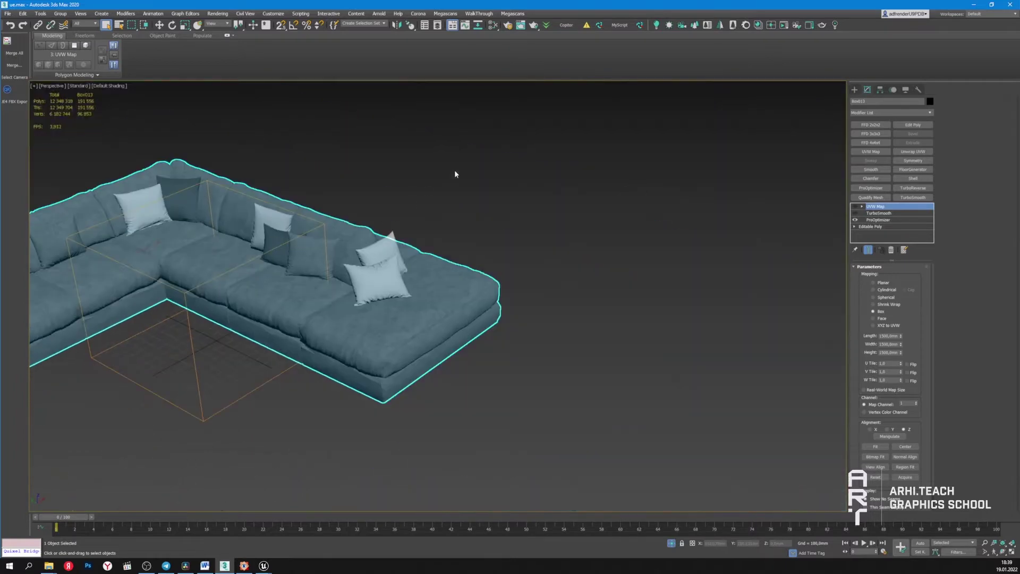
key(z)
key(ctrl+a)
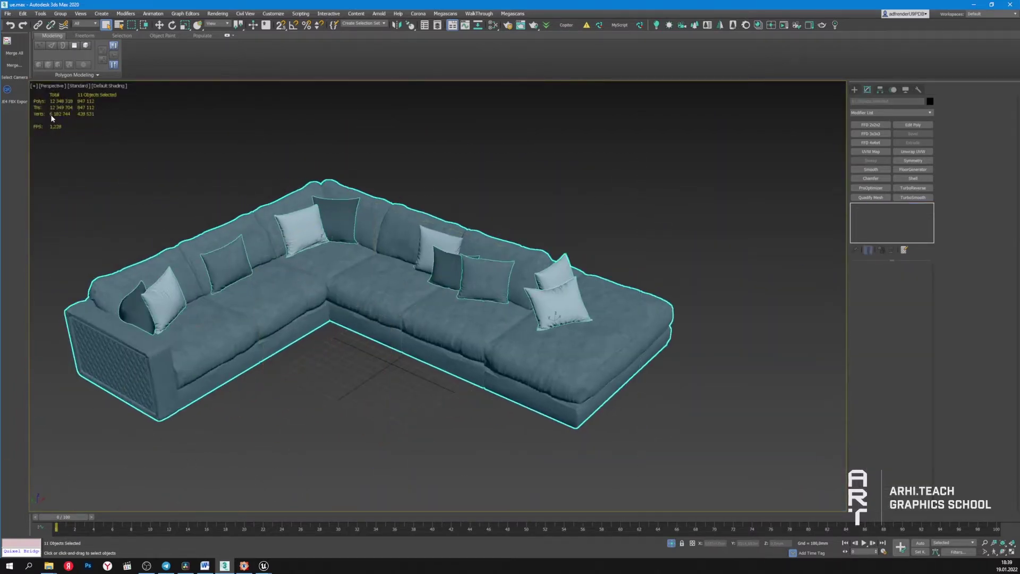
Clear the selection and switch the viewport to Edged Faces with F4
scroll(450, 367, up, 6)
scroll(376, 264, down, 3)
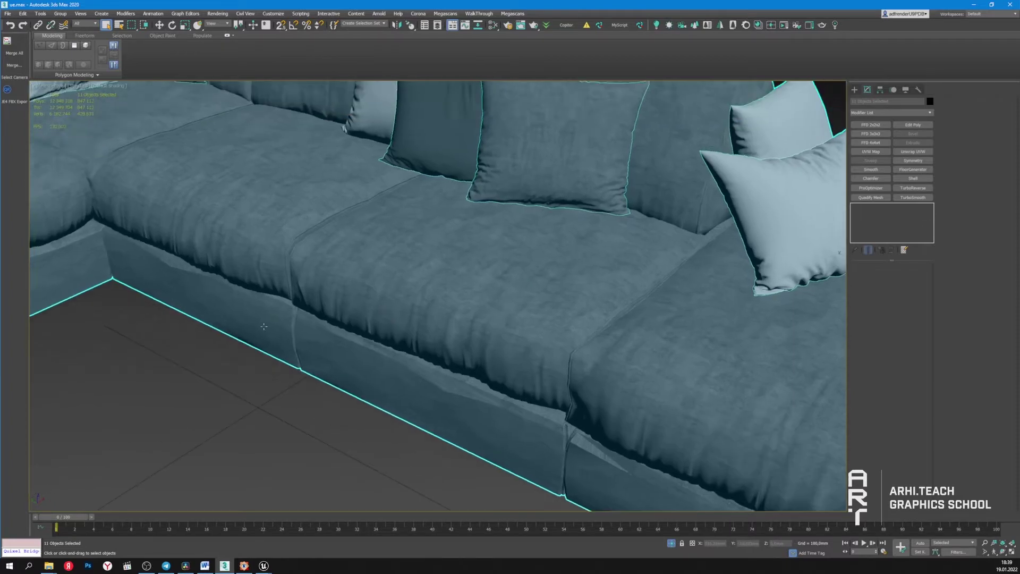
scroll(328, 378, up, 8)
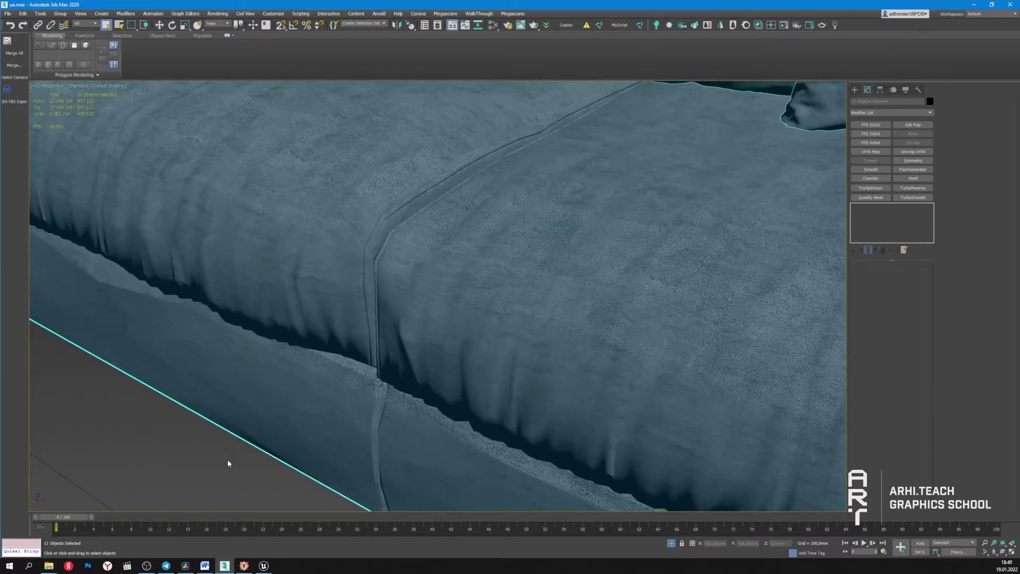
click(228, 464)
middle_drag(306, 305, 335, 316)
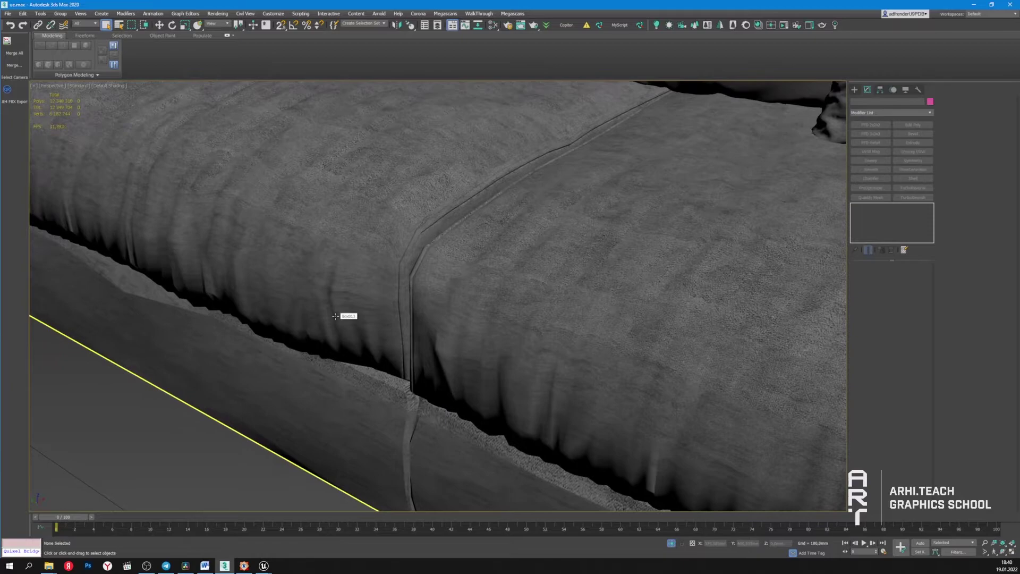
key(F4)
scroll(345, 316, down, 5)
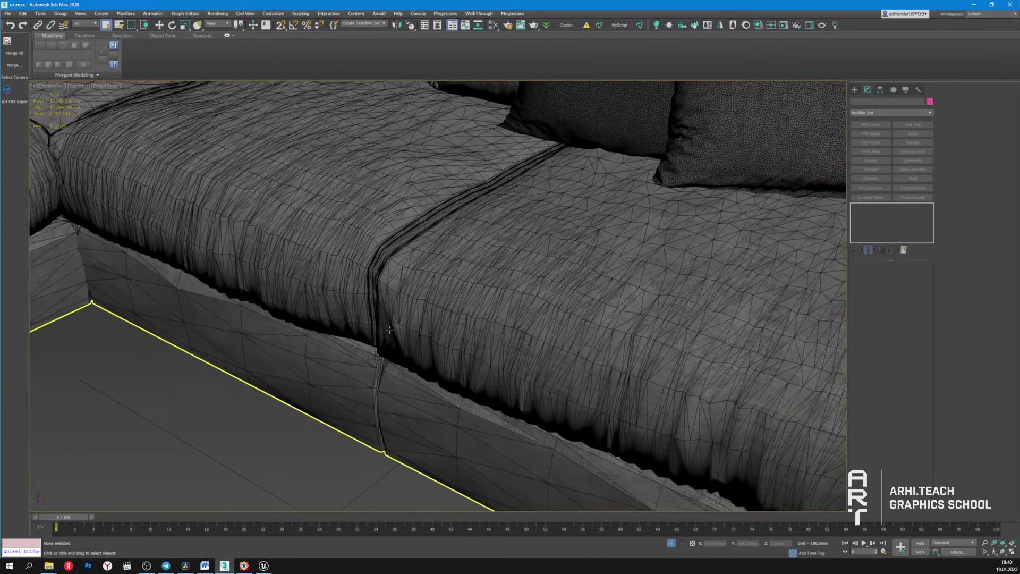
Check the cushion's TurboSmooth modifier, then select all eleven sofa objects and inspect the dense wireframe
click(389, 329)
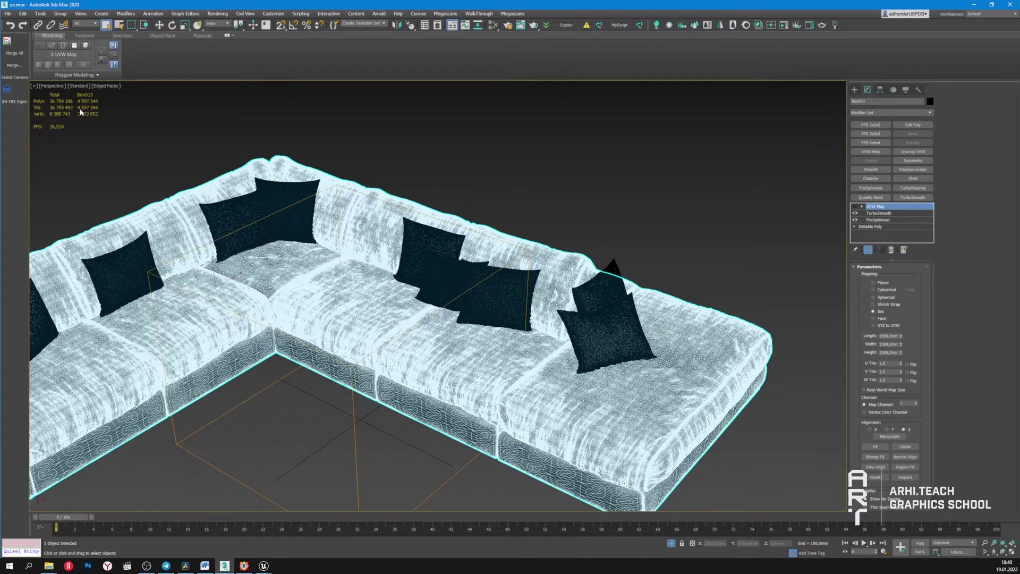
scroll(399, 286, up, 10)
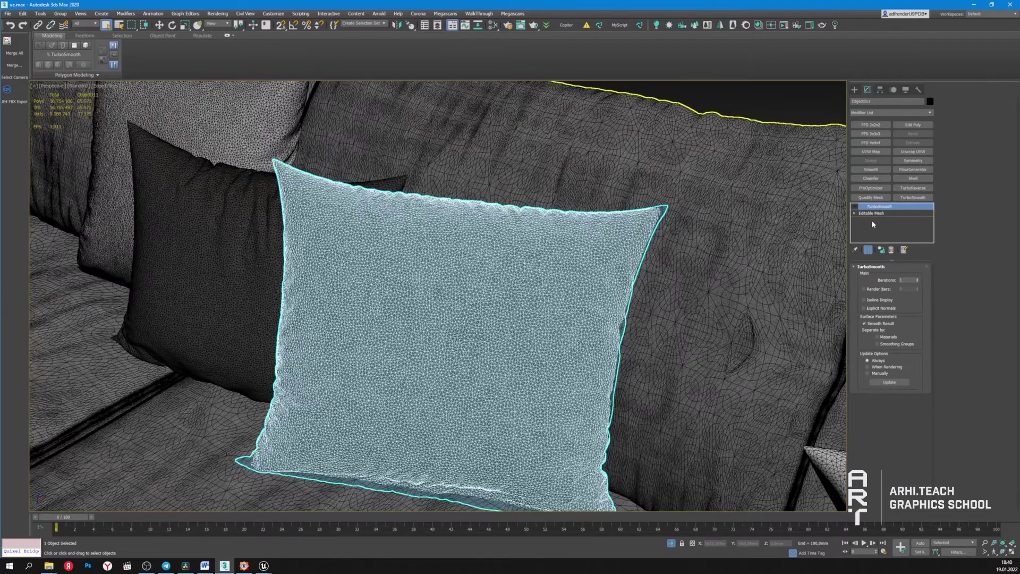
scroll(280, 396, down, 15)
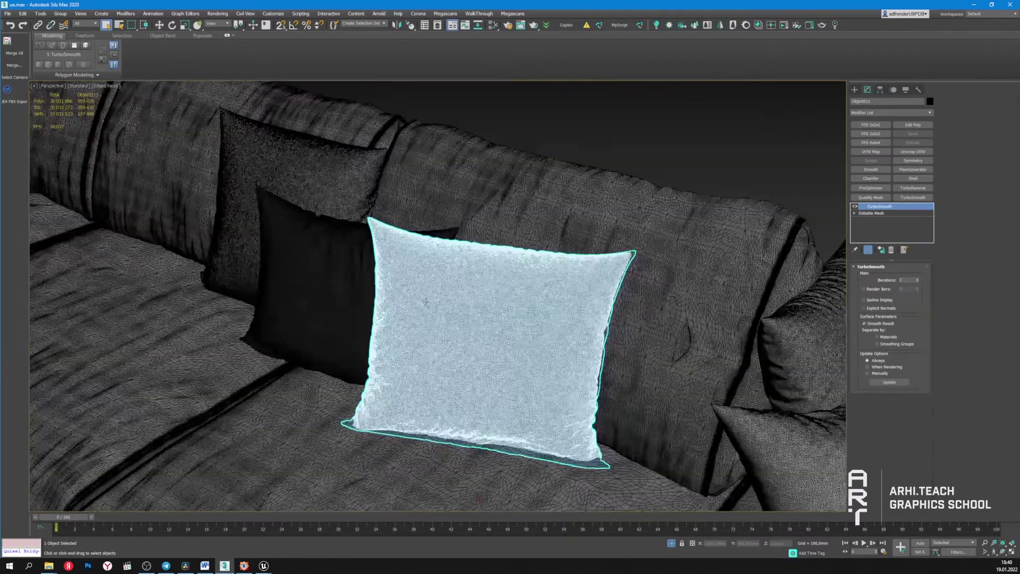
key(ctrl+a)
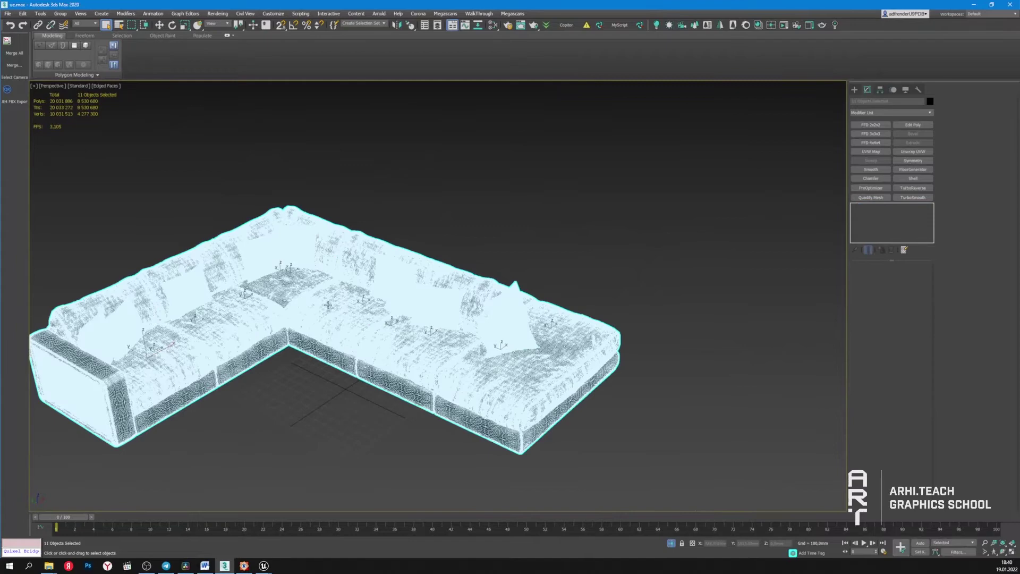
scroll(364, 301, up, 5)
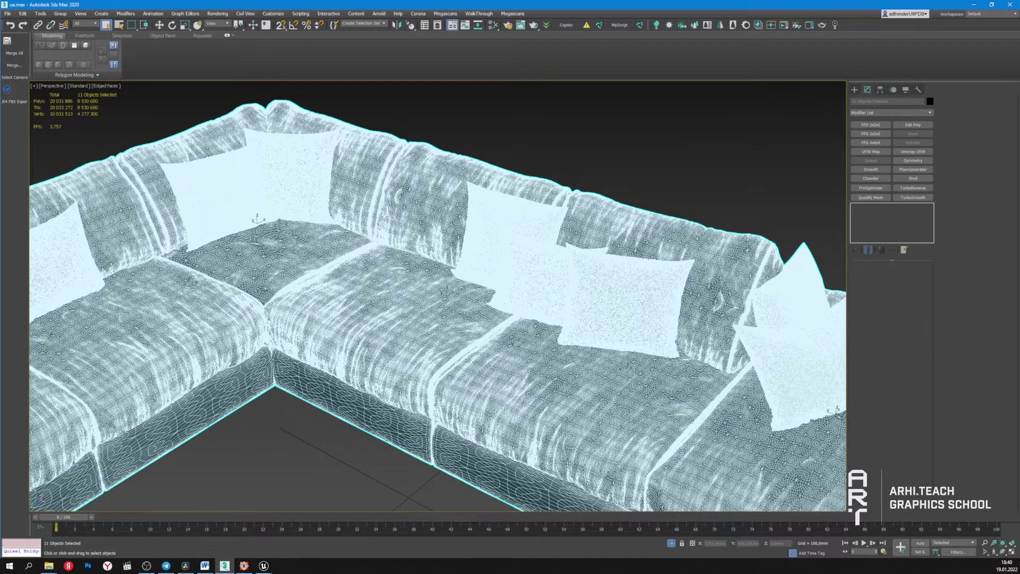
middle_drag(448, 386, 346, 319)
scroll(346, 320, up, 3)
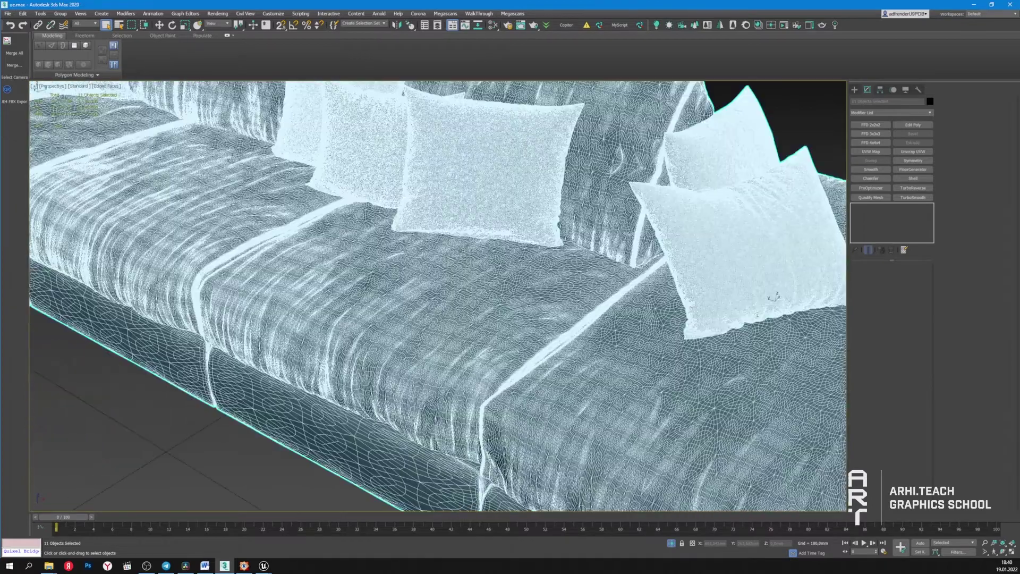
scroll(364, 275, up, 2)
scroll(437, 295, down, 4)
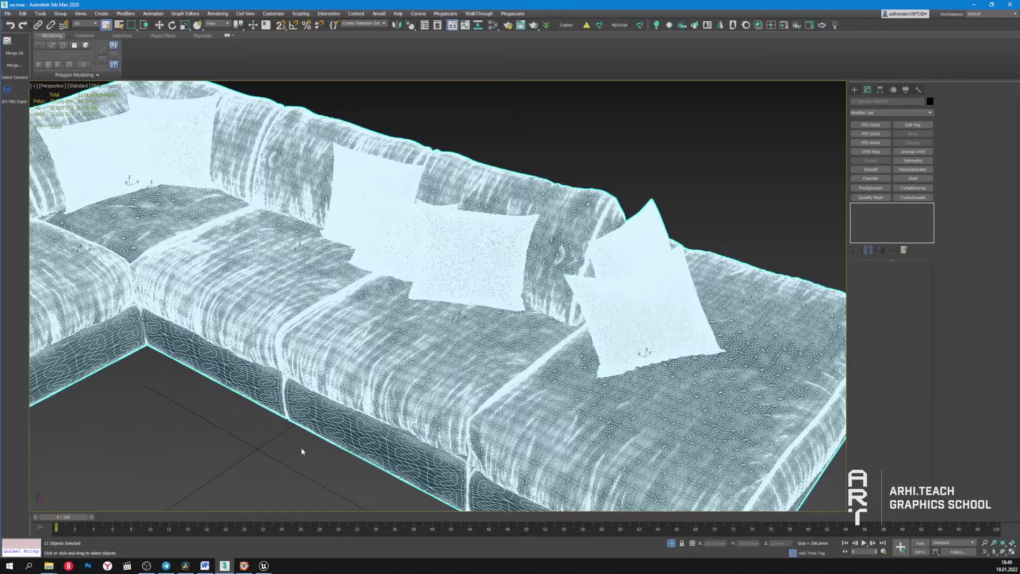
Deselect everything, reframe the camera, and select the sofa with its cushions
click(301, 449)
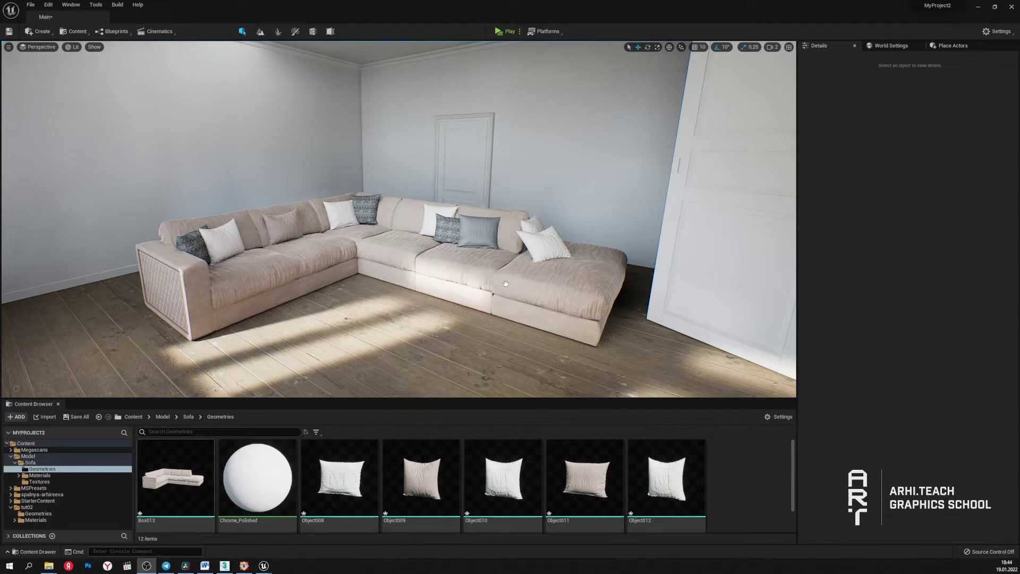
right_drag(506, 284, 504, 326)
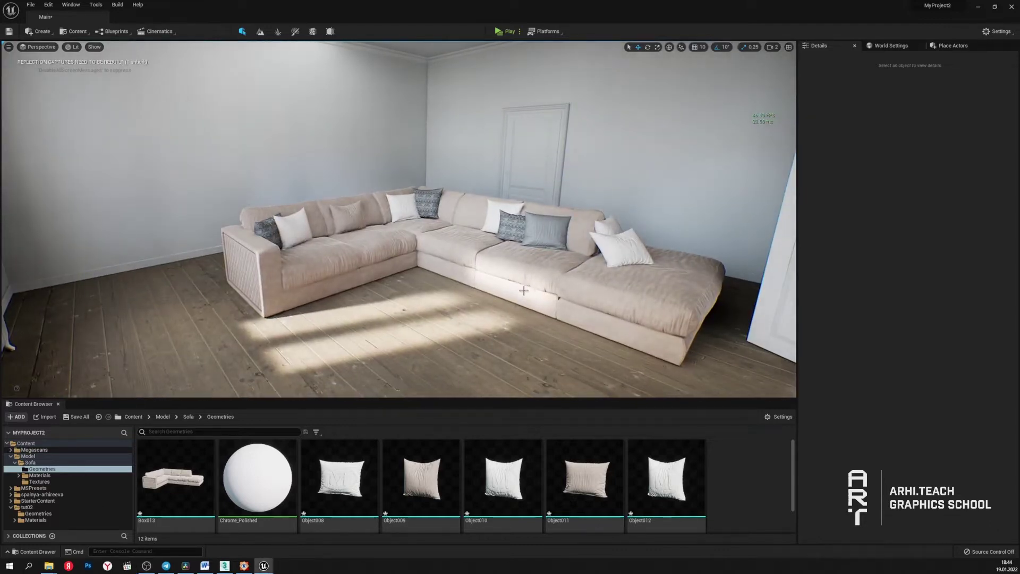
click(477, 244)
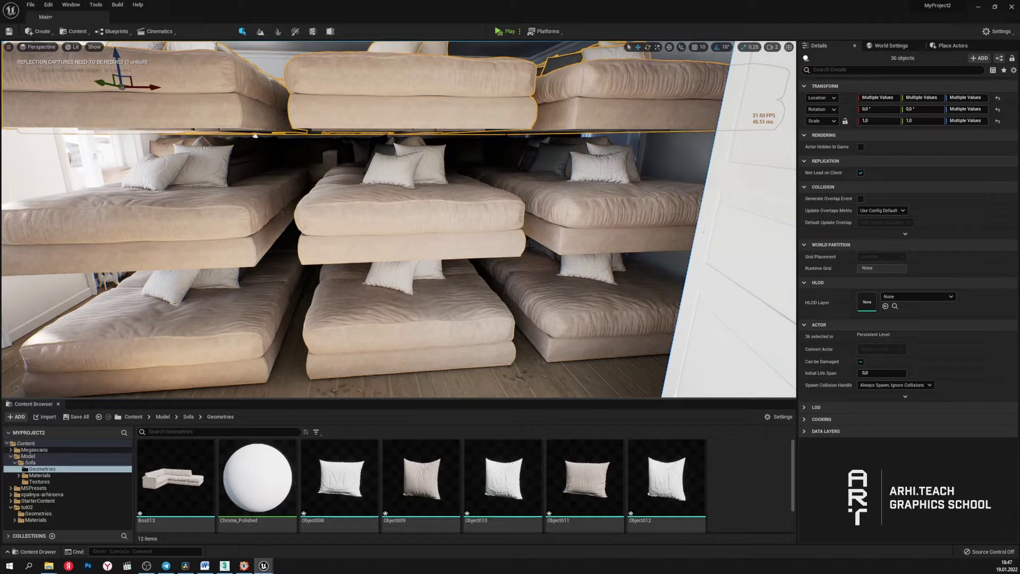
Select the middle sofa and its pillows in the level
click(430, 234)
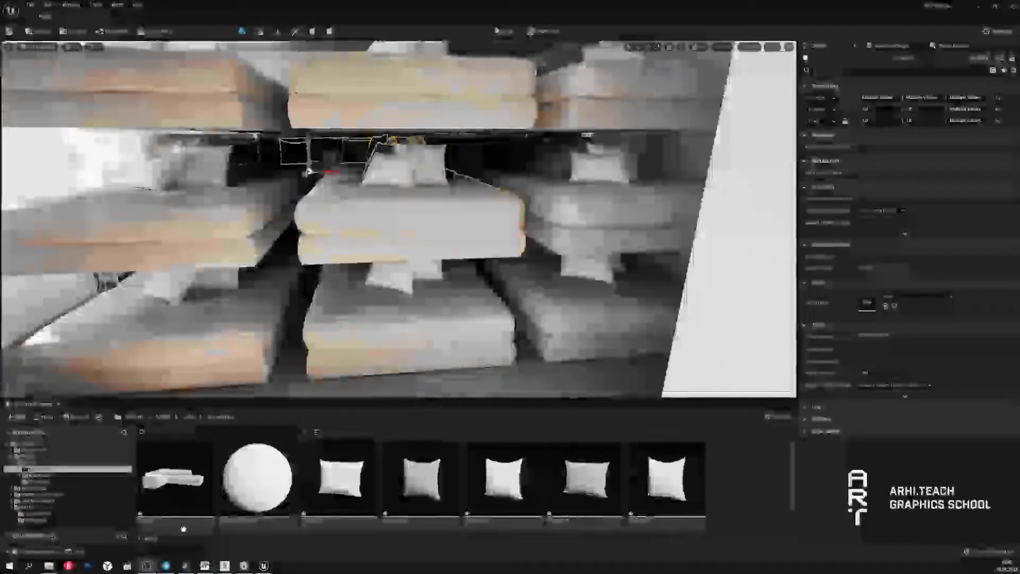
right_click(407, 219)
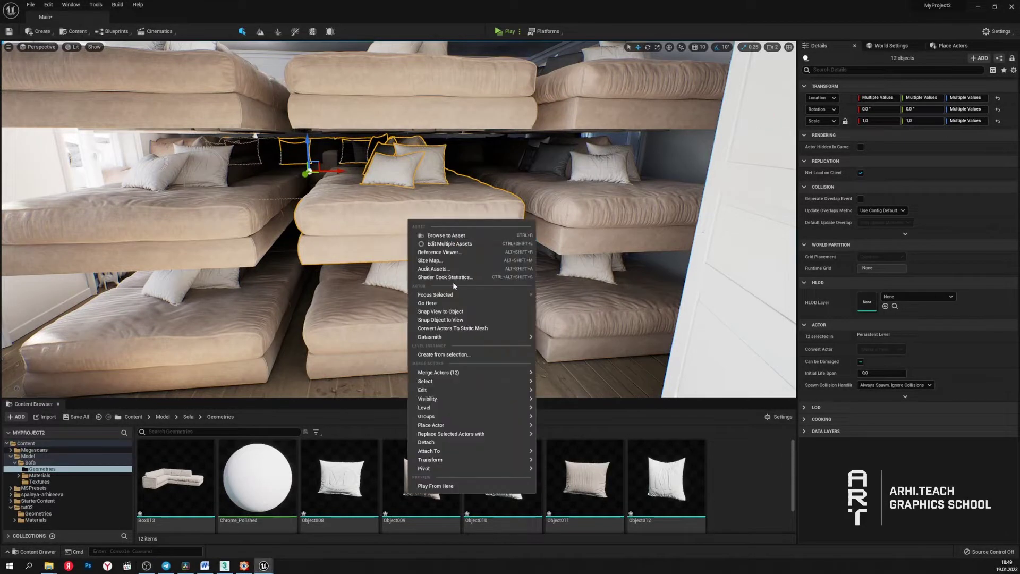
click(372, 217)
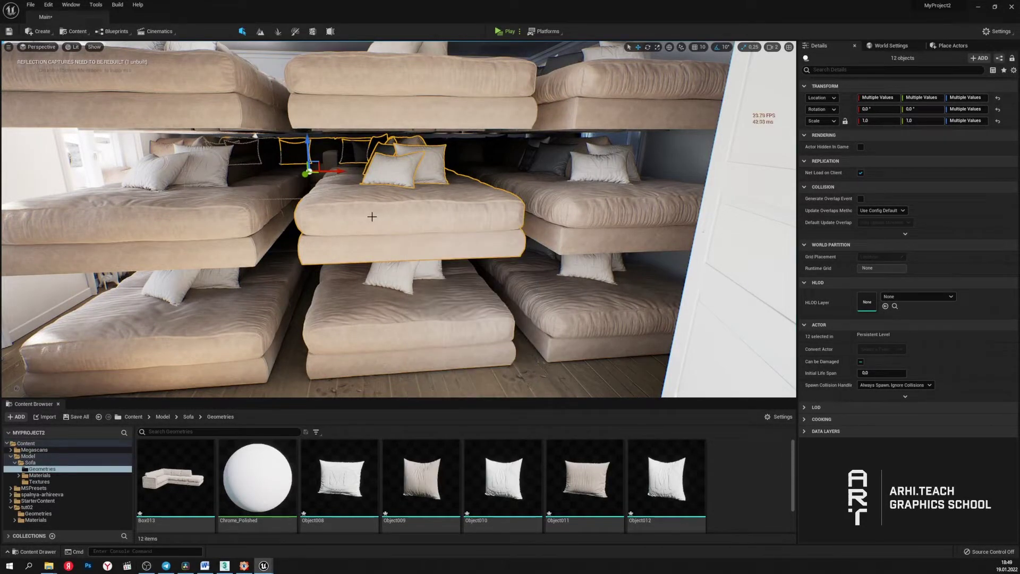
Enable Nanite on all eleven sofa mesh assets and fly closer to the stacked sofas
key(ctrl+b)
right_click(183, 476)
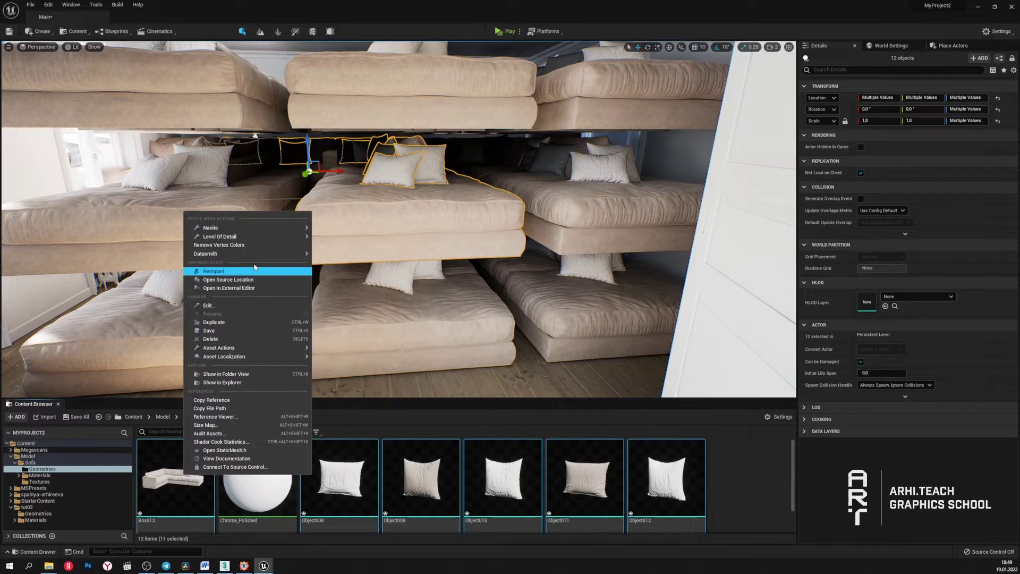
mouse_move(236, 228)
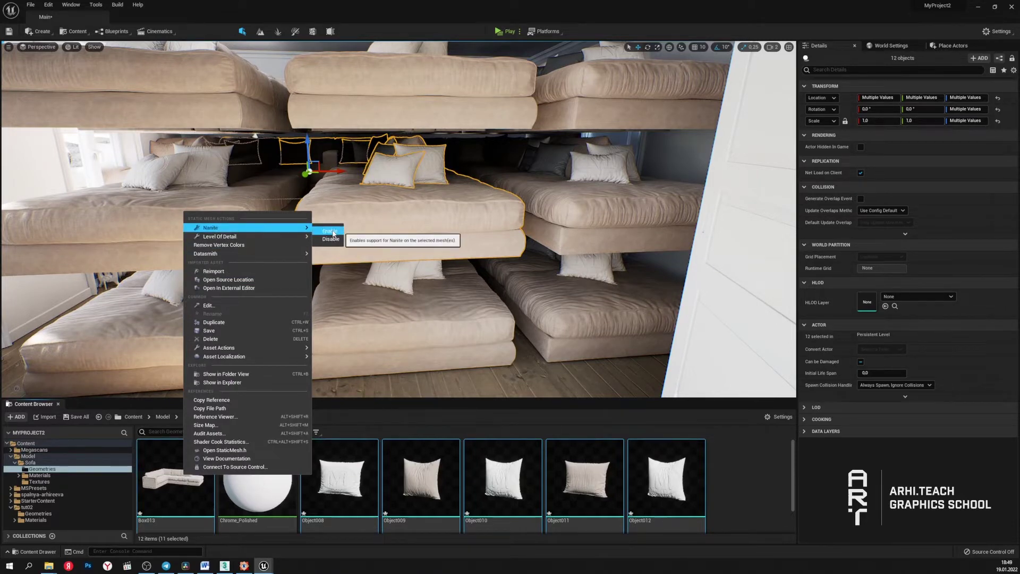
click(332, 232)
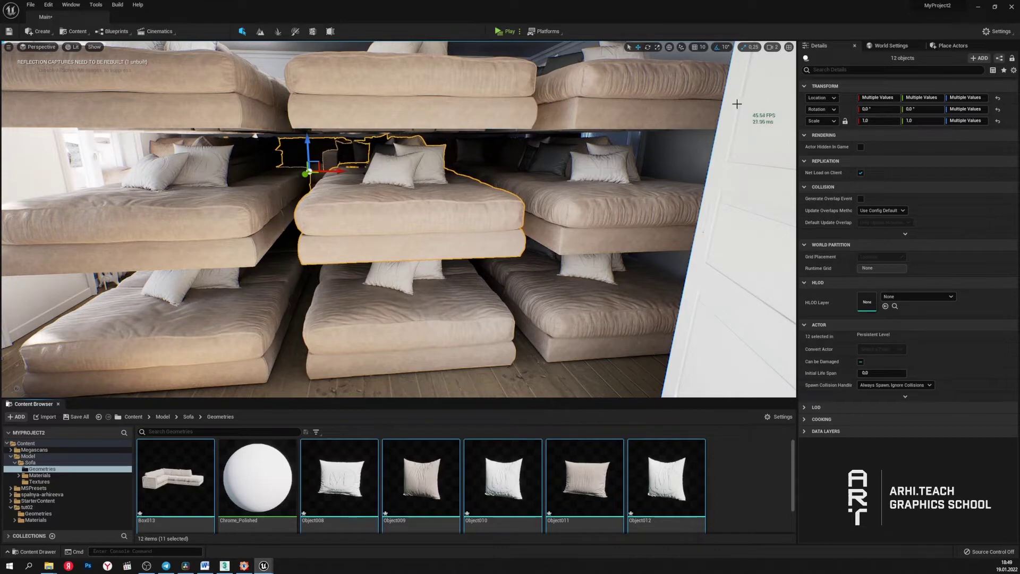
right_drag(736, 104, 684, 121)
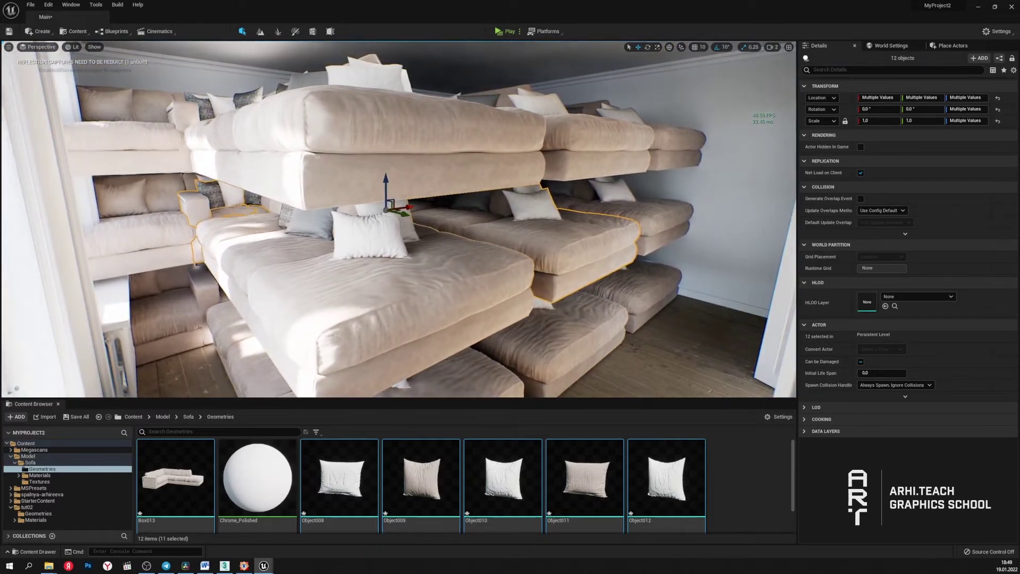
right_drag(474, 313, 474, 318)
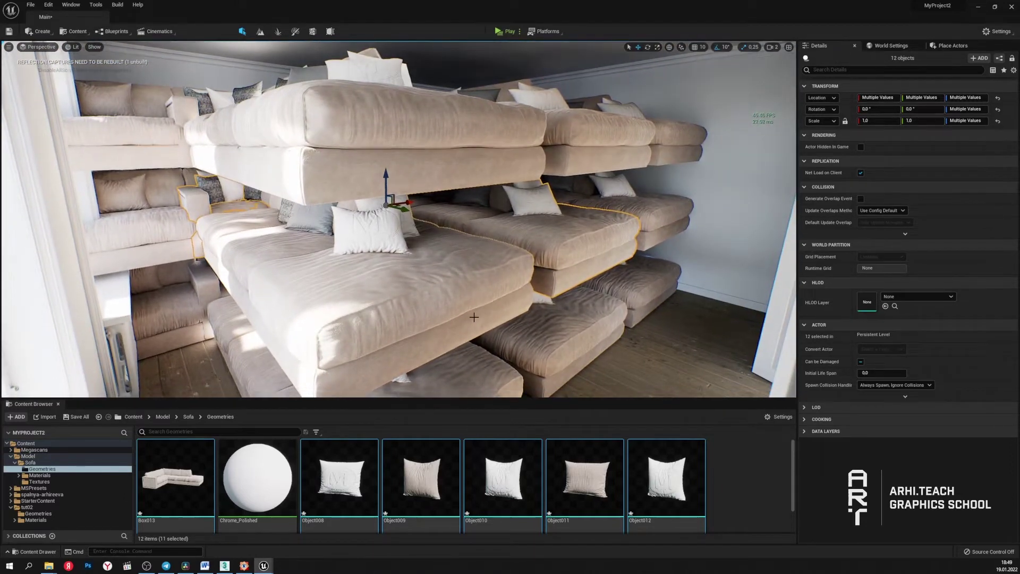
Apply Nanite > Enable to the selected meshes from the Content Browser context menu
right_click(425, 475)
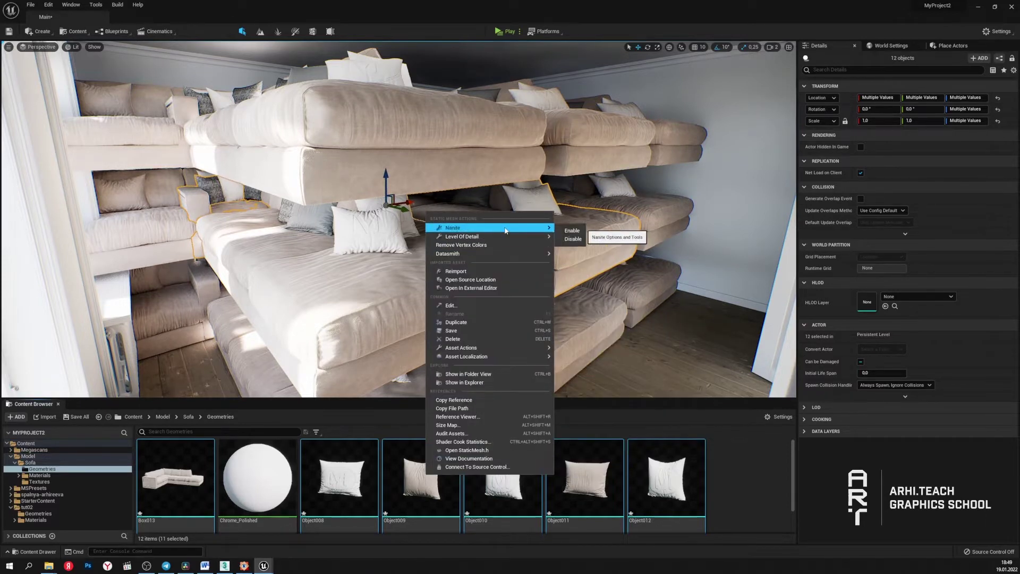
click(574, 239)
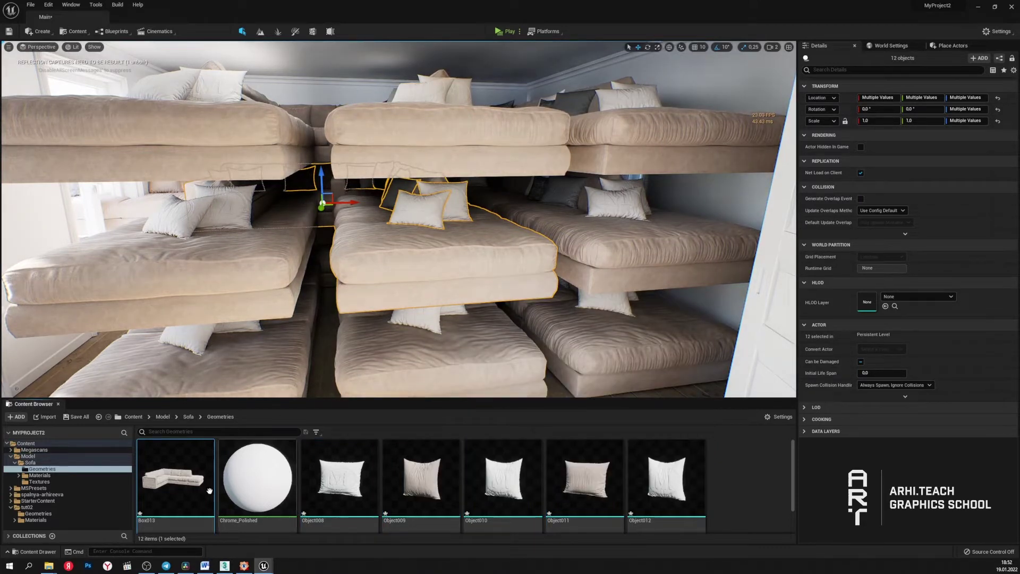
Open Box013 in the Static Mesh Editor, tick Nanite Enabled, and apply the changes
double_click(176, 478)
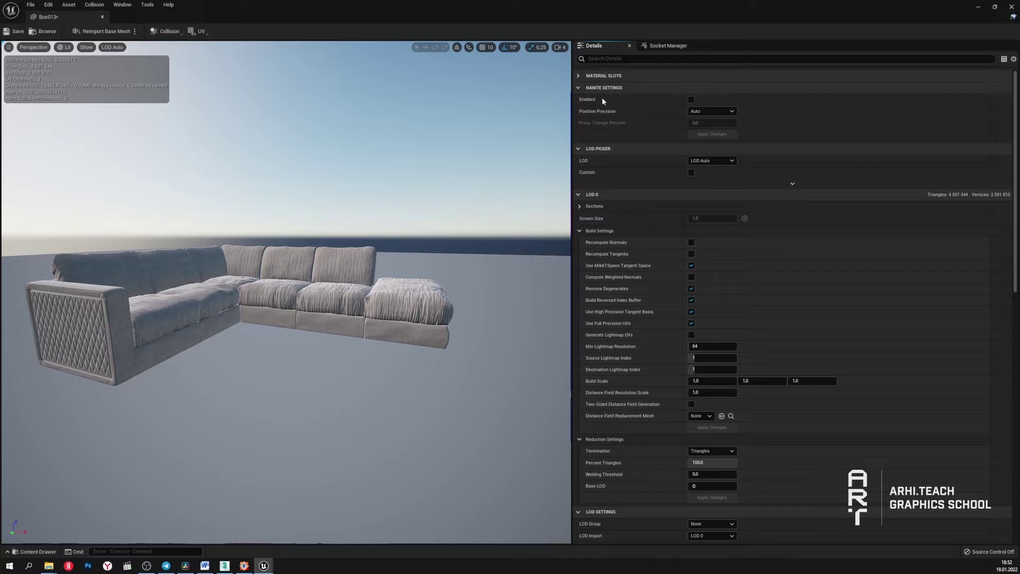
click(691, 100)
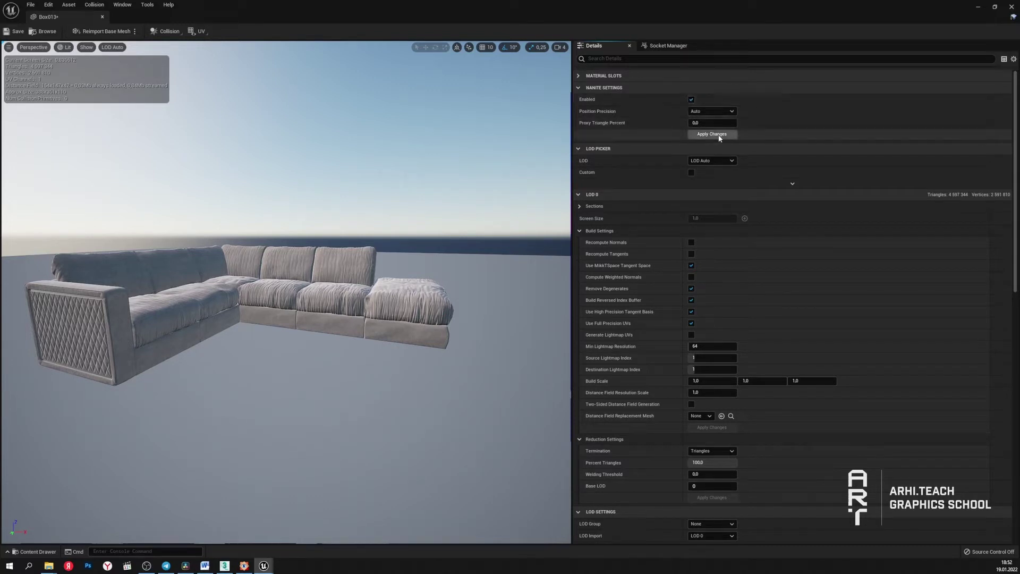
click(719, 136)
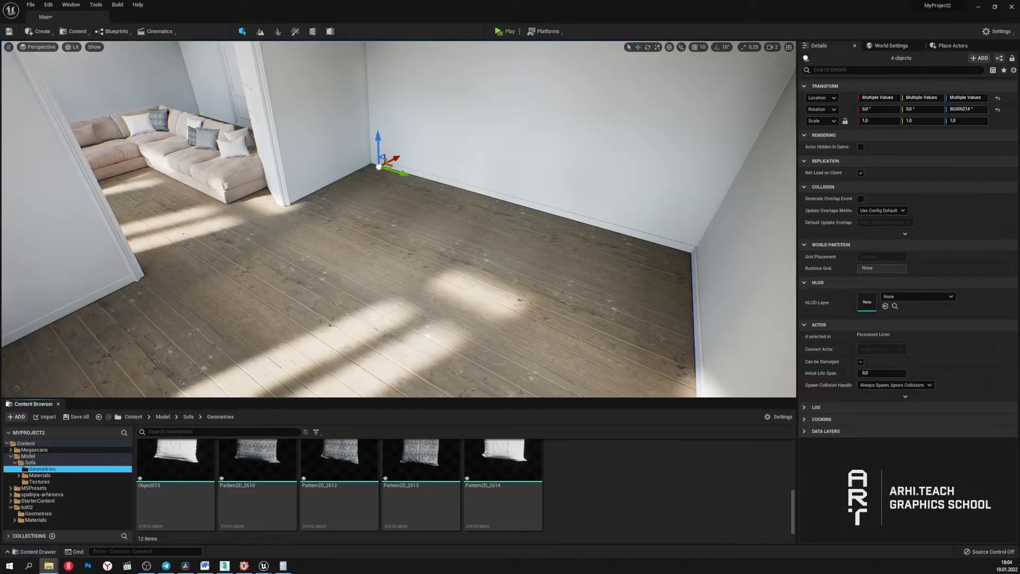
Import Sofa01.fbx from the export folder with Build Nanite ticked, using Import All
click(49, 565)
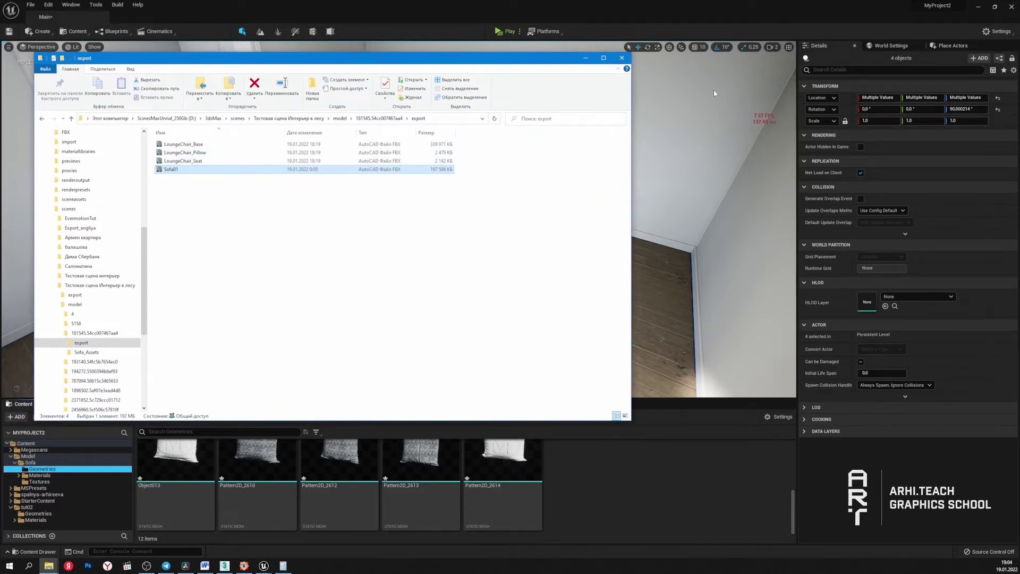
click(696, 7)
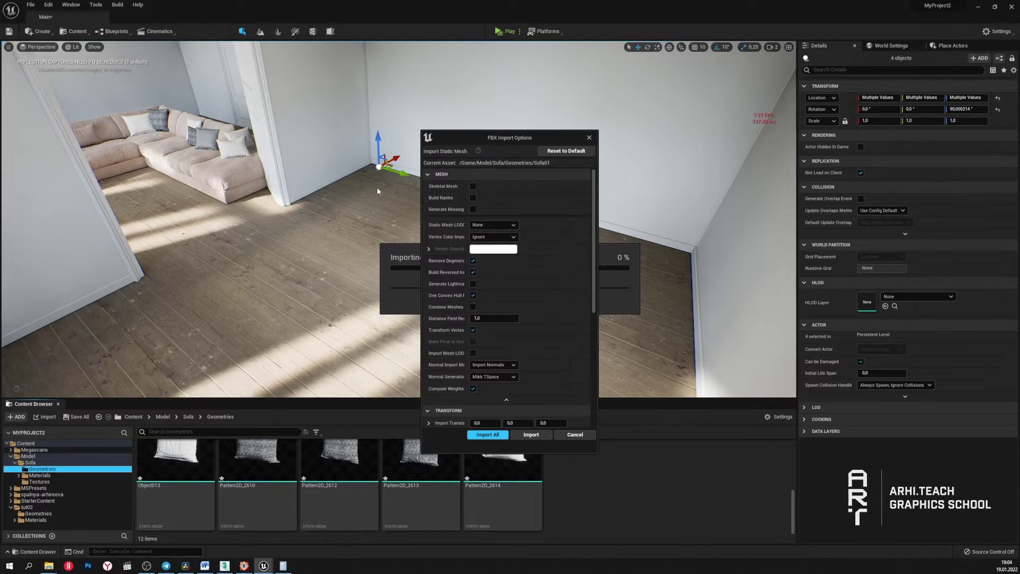
click(473, 198)
click(488, 435)
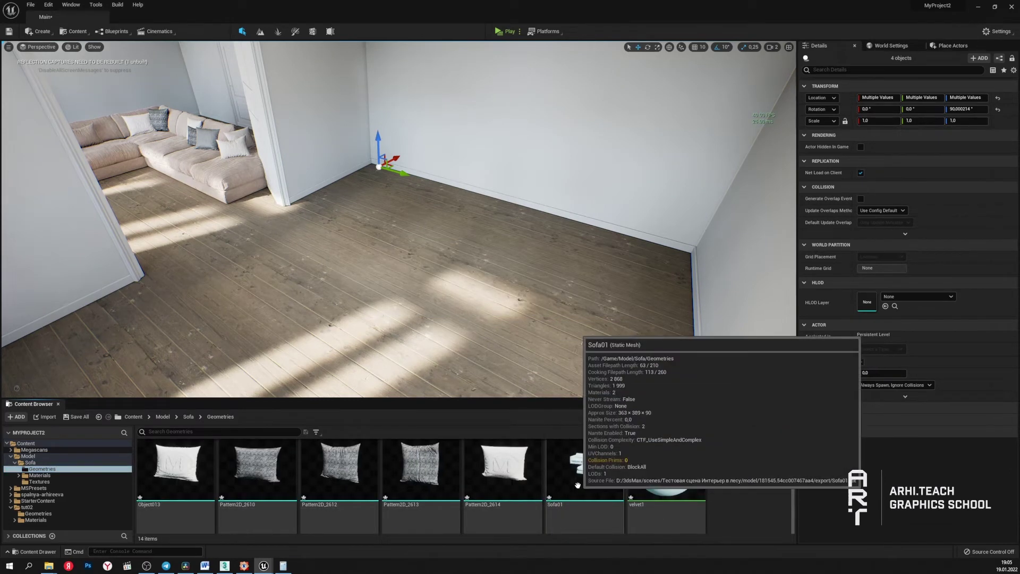
Place Sofa01 on the room floor, then frame the sofa and fly into its corner seat
drag(577, 485, 437, 290)
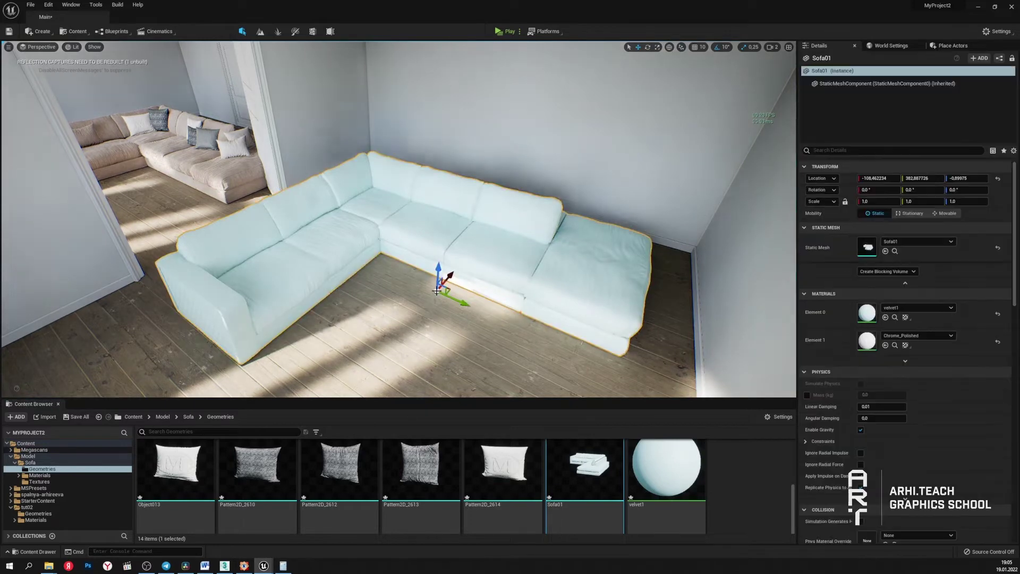
double_click(616, 476)
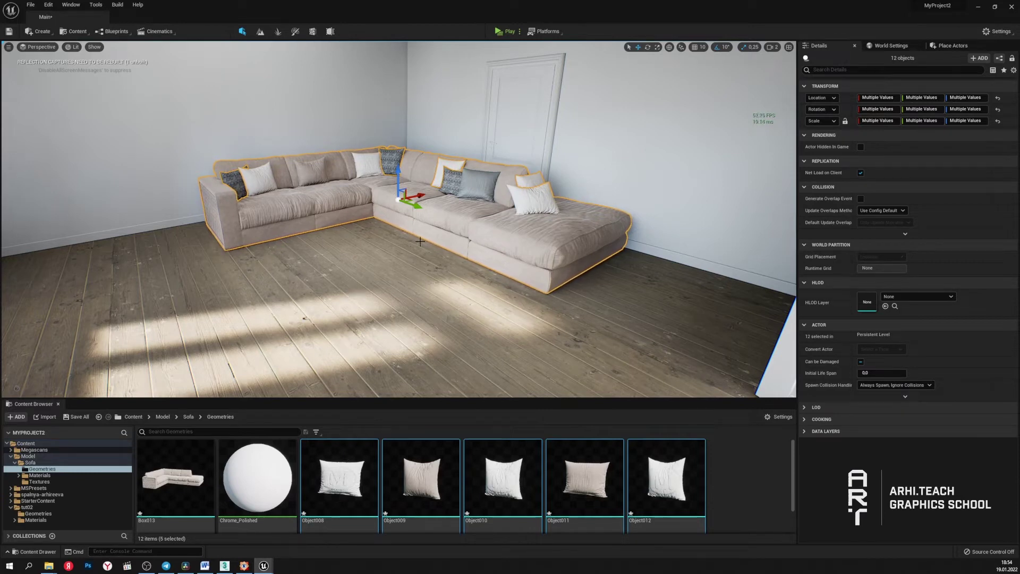
key(f)
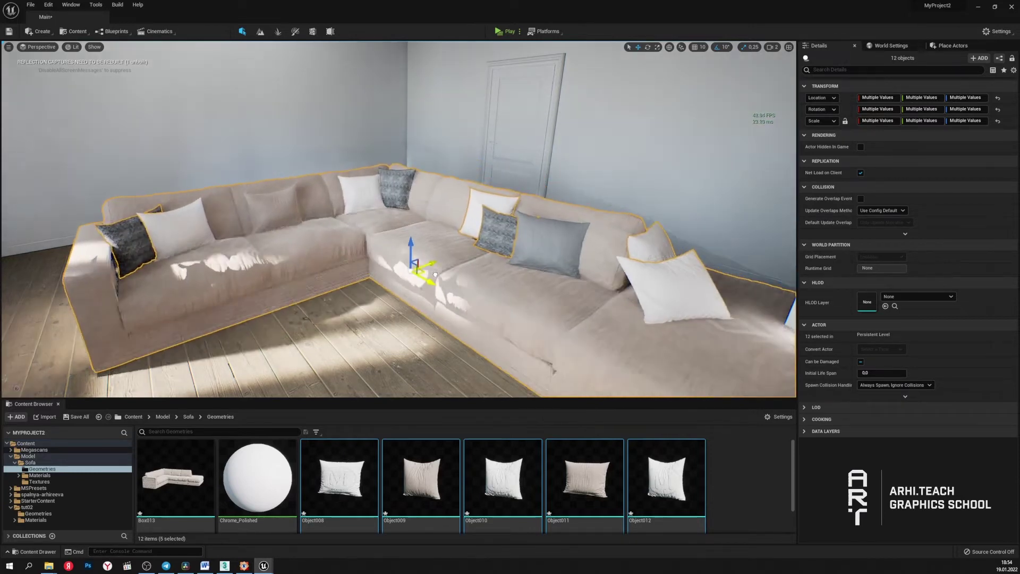
right_drag(434, 282, 431, 285)
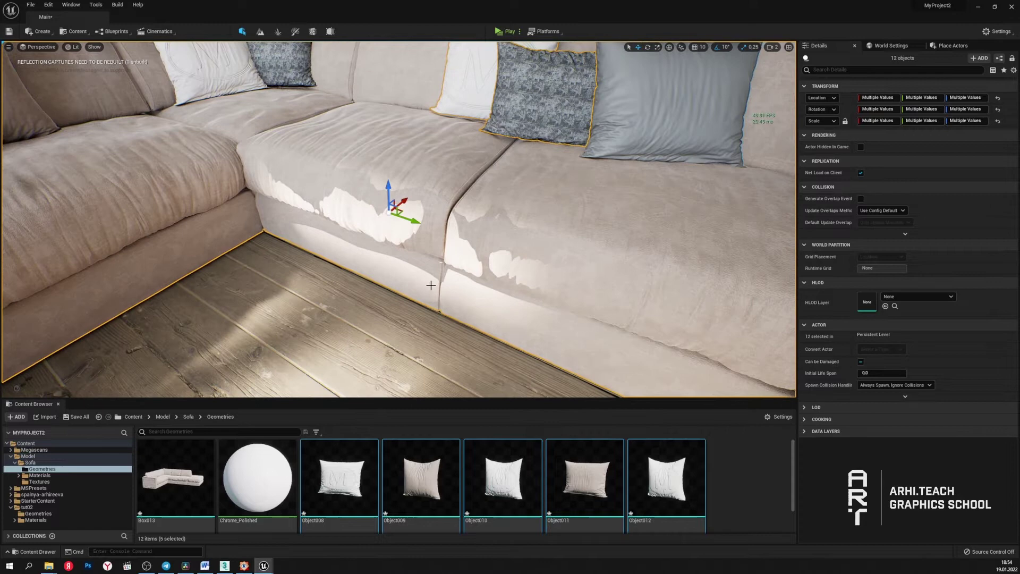
Set Box013's Proxy Triangle Percent to 5, apply, and close the mesh editor
double_click(193, 492)
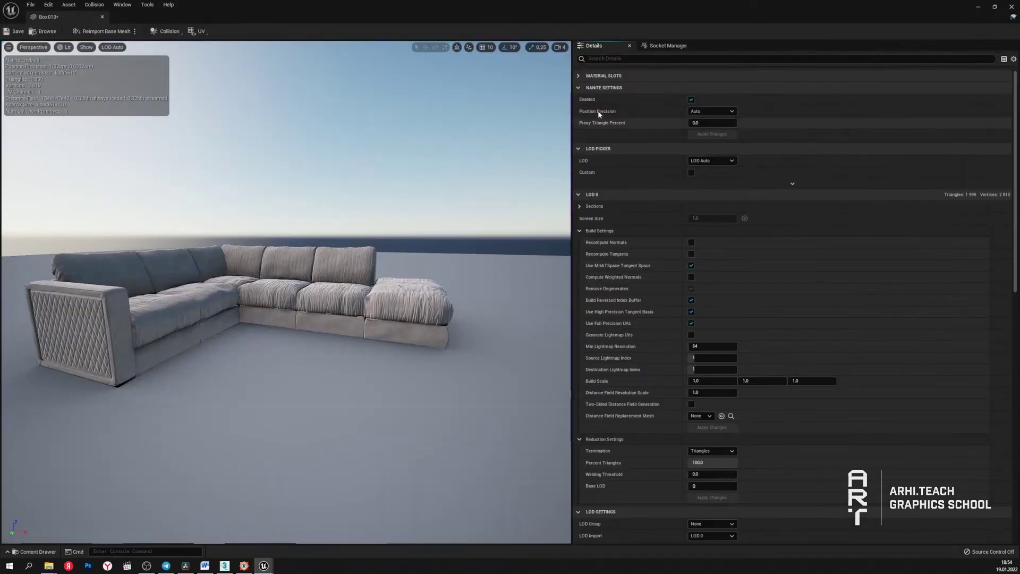
mouse_move(595, 129)
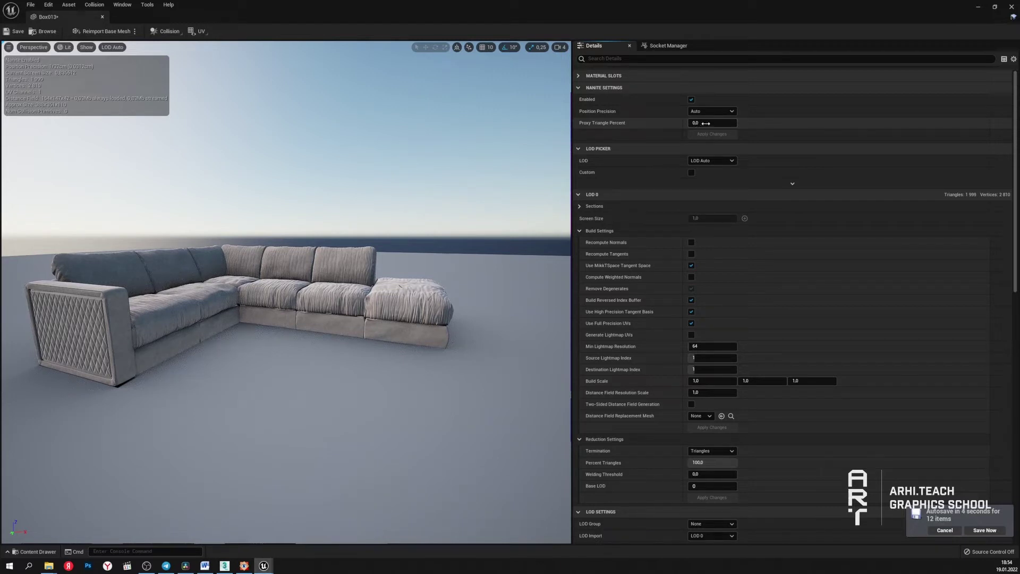
click(706, 123)
text(5)
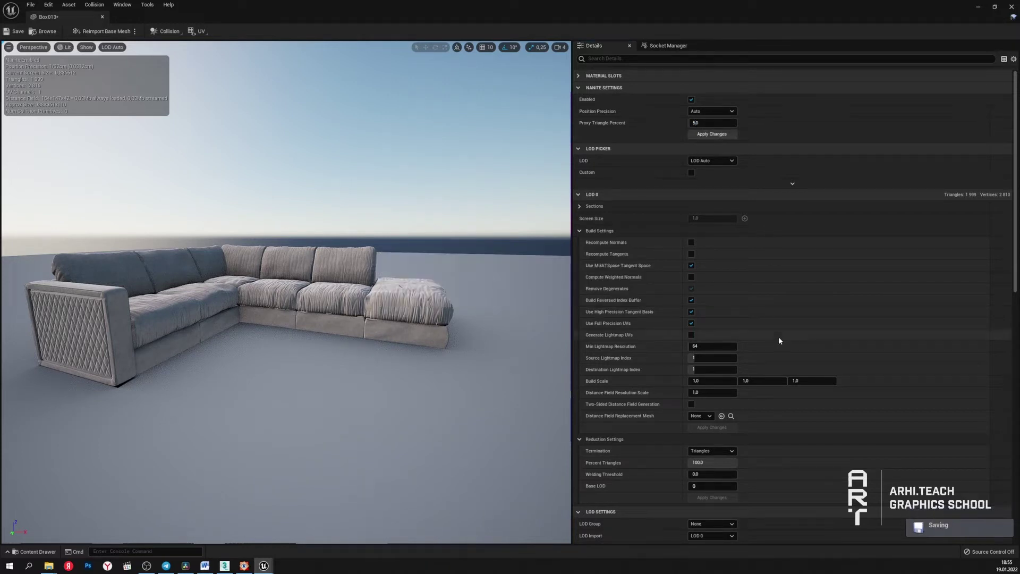
click(721, 135)
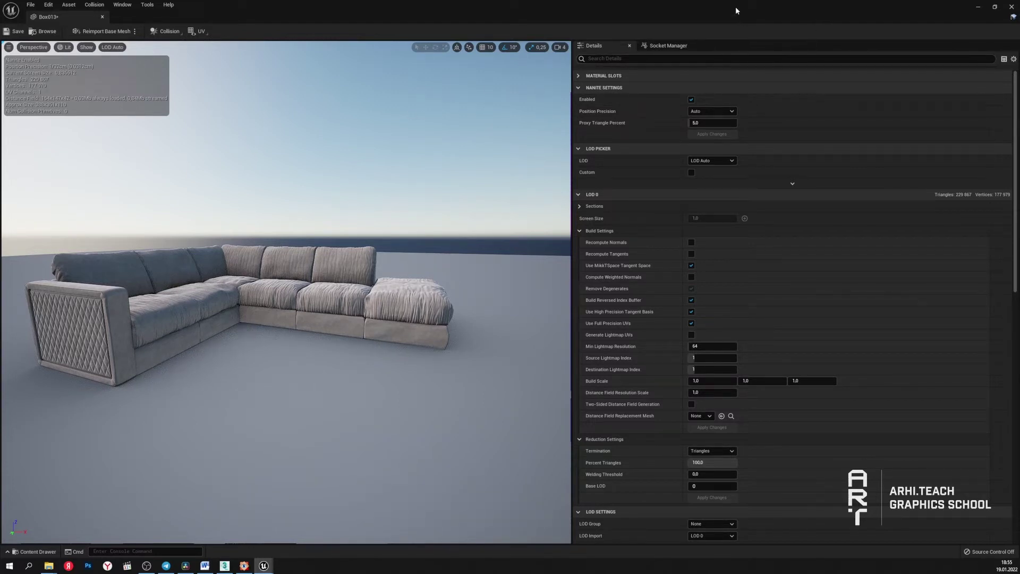
click(1012, 7)
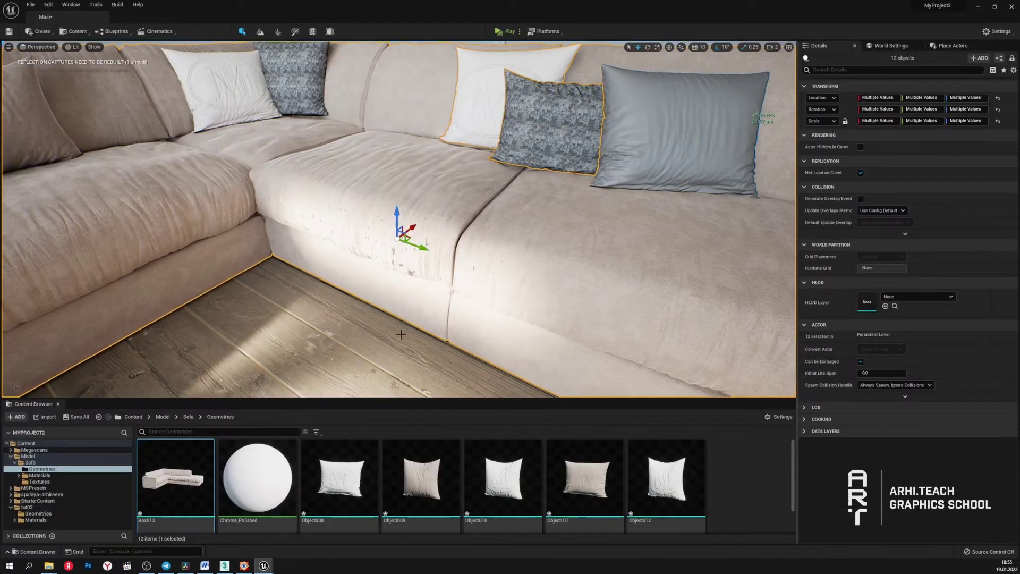
Set Box013's Proxy Triangle Percent to 10 and apply, keeping Position Precision on Auto
double_click(175, 478)
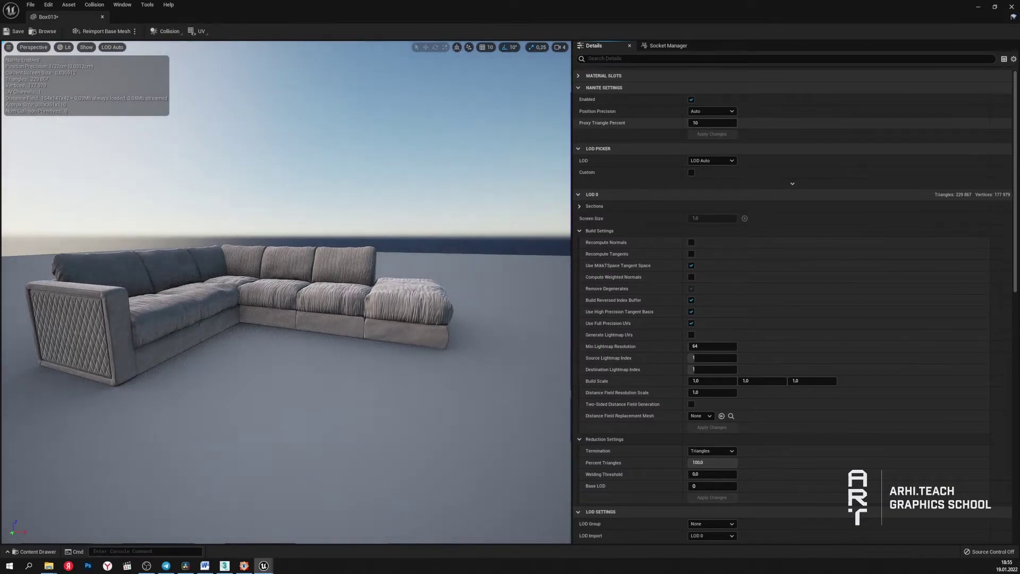
click(712, 123)
click(711, 134)
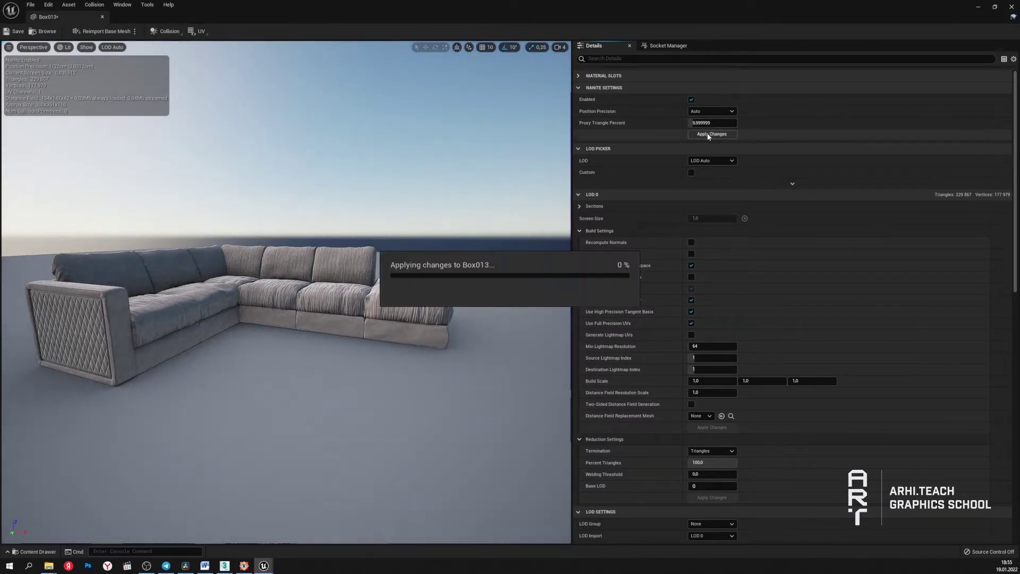
click(978, 7)
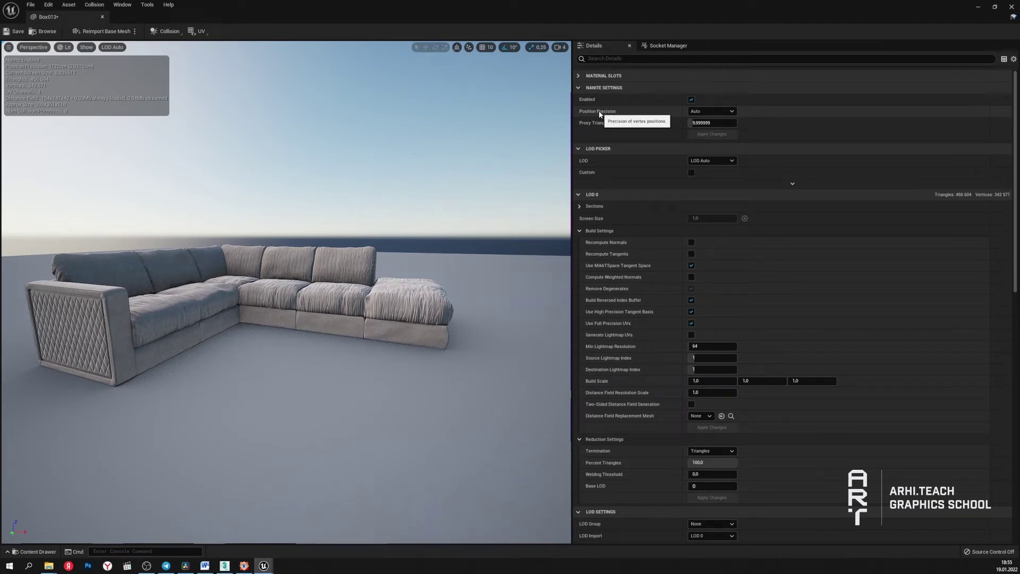
click(706, 113)
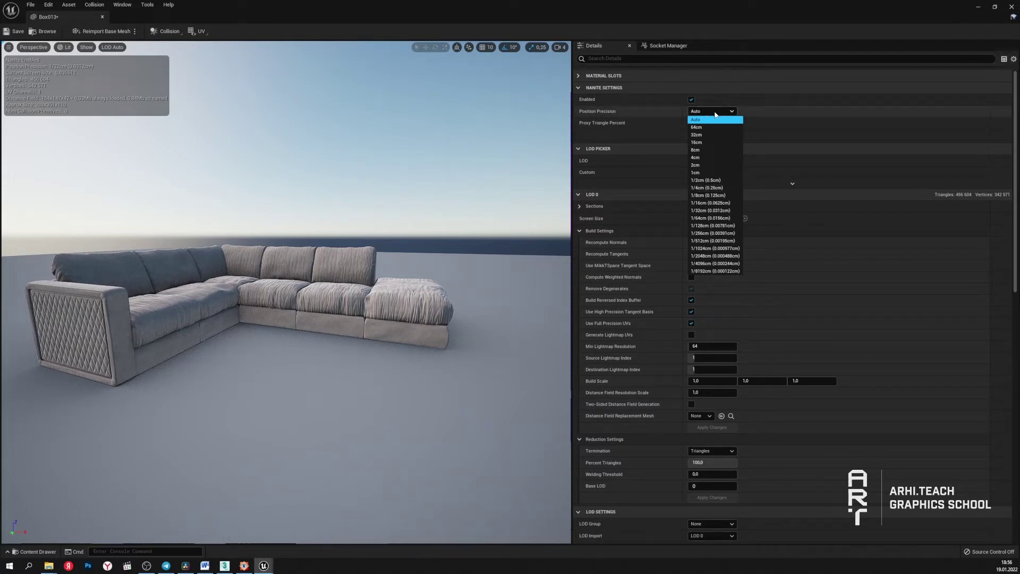
click(715, 119)
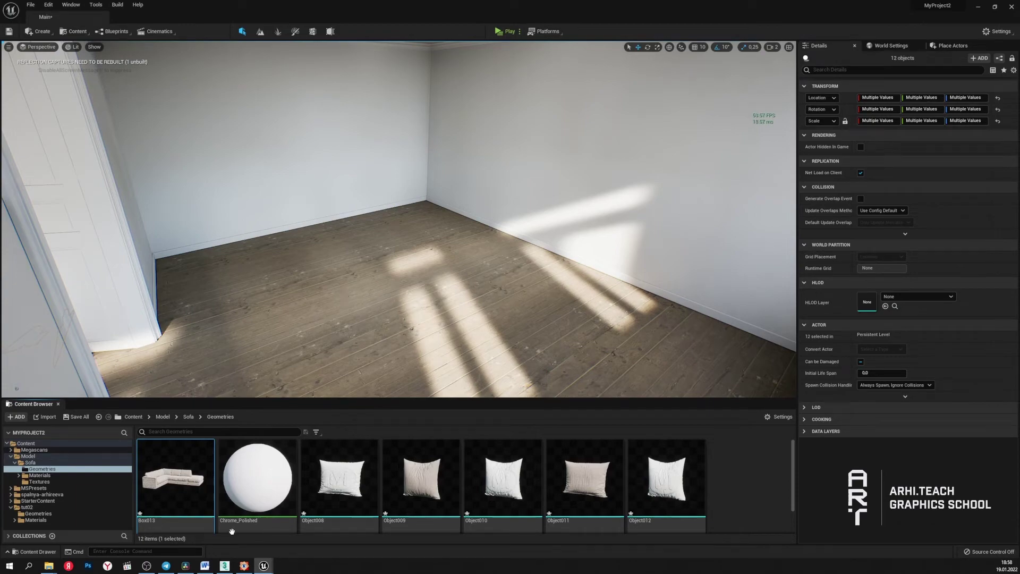
In 3ds Max, select all four wicker armchair objects, about 11.5 million polygons in total
click(224, 565)
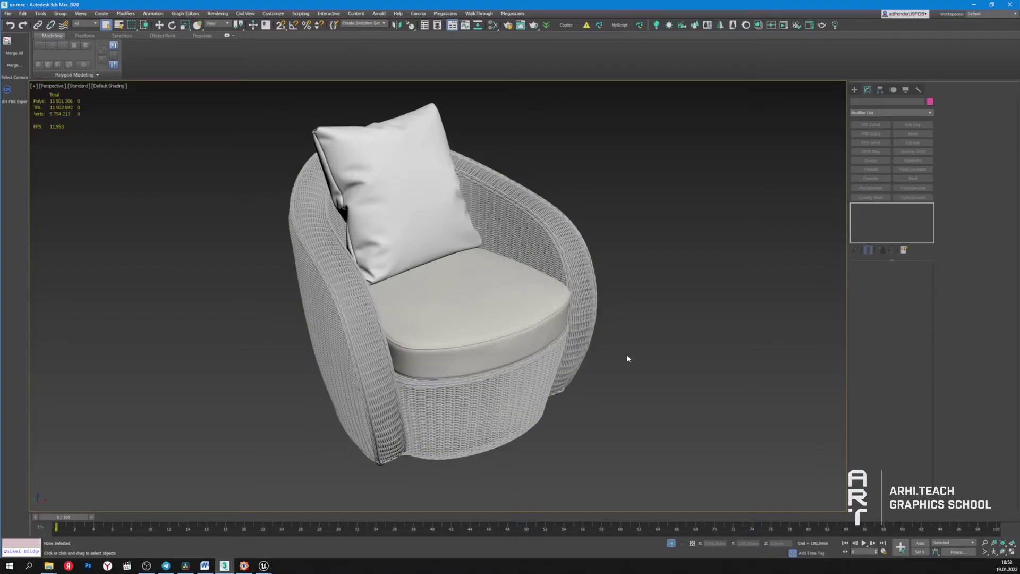
click(581, 263)
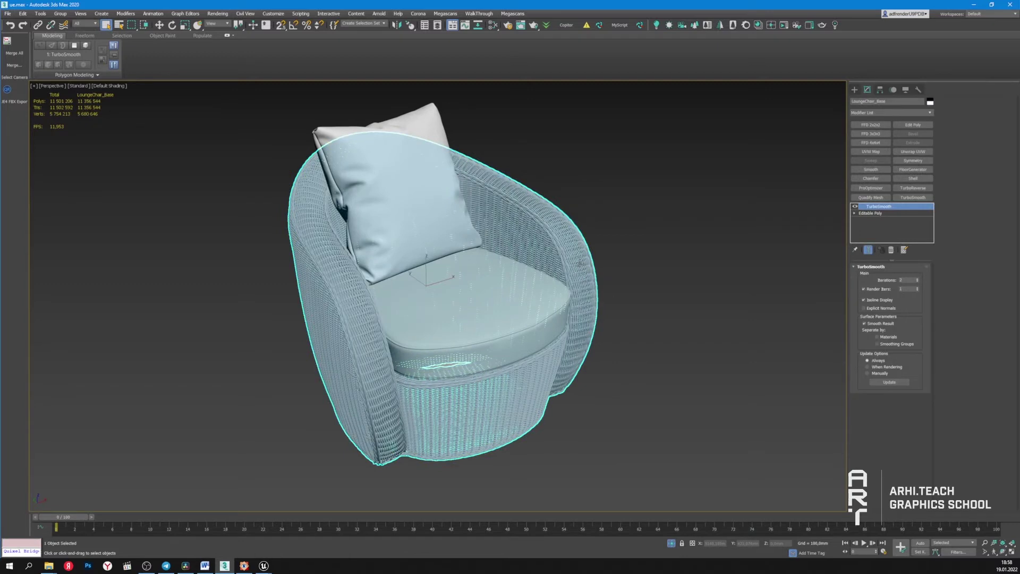
click(674, 169)
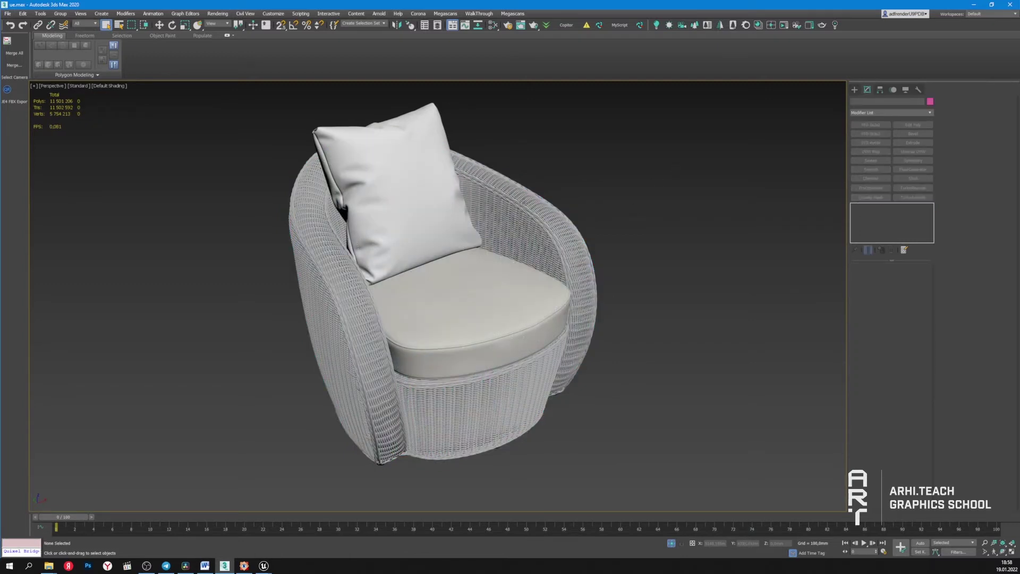
key(ctrl+a)
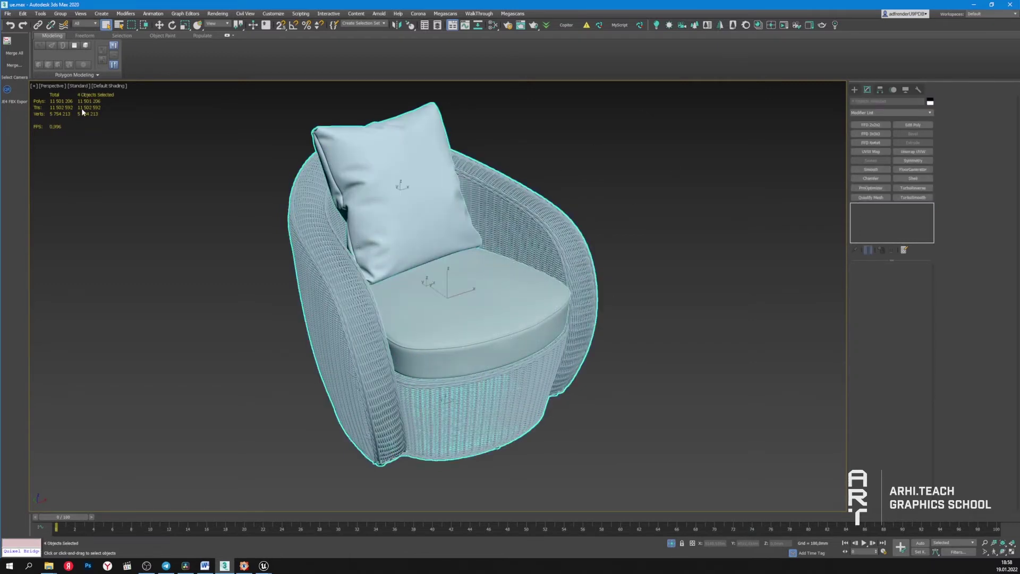
scroll(465, 367, up, 5)
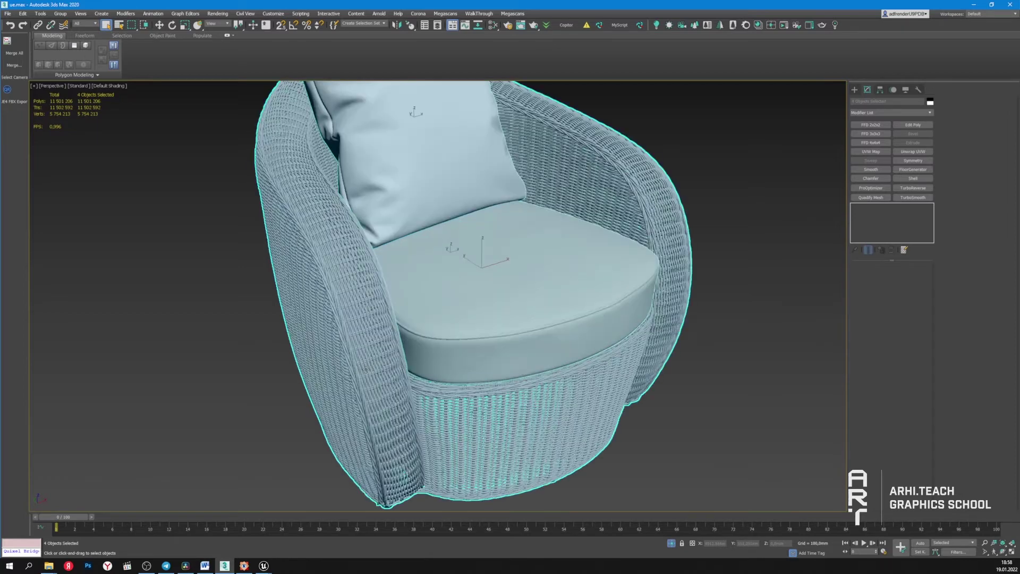
scroll(425, 361, down, 5)
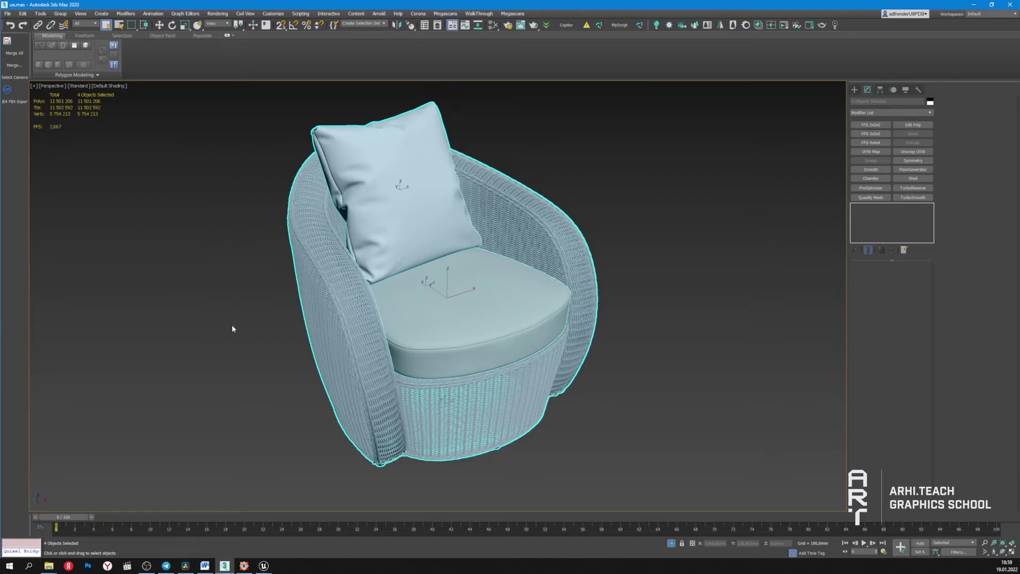
Back in Unreal, lay out rows of armchair copies across the room and fly over them toward the window
click(265, 565)
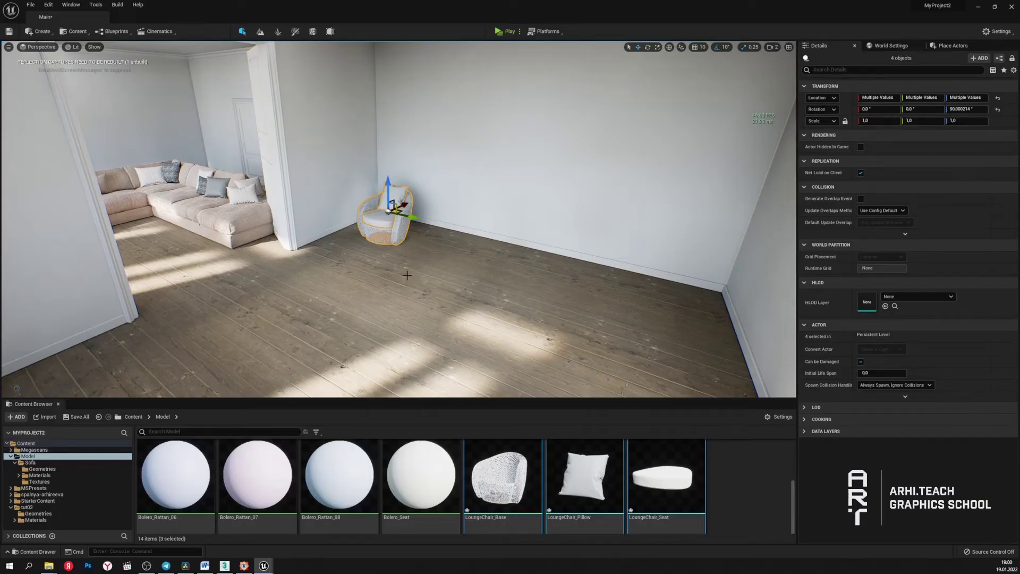
right_drag(405, 276, 375, 215)
scroll(399, 219, up, 5)
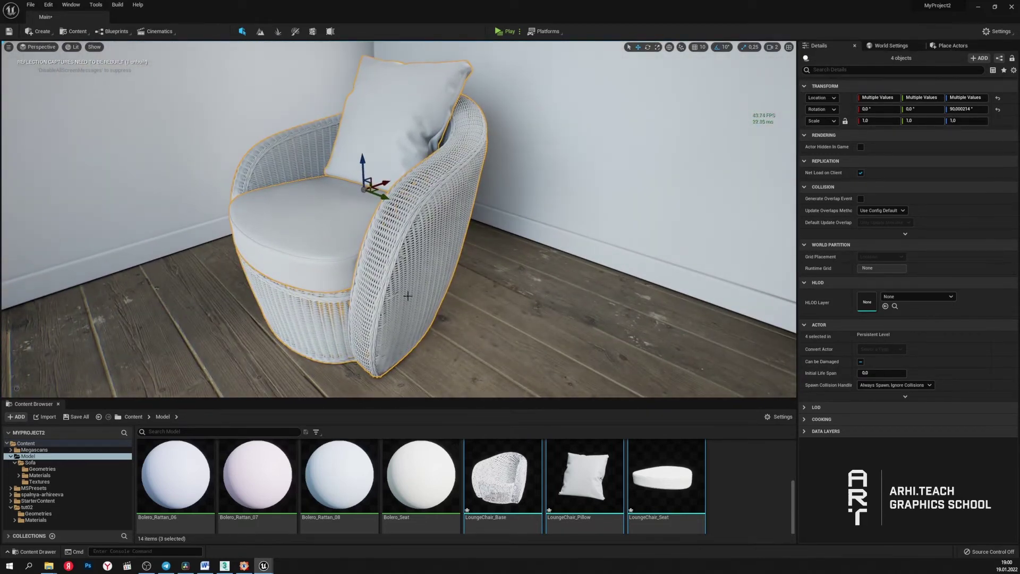
mouse_move(408, 295)
right_down()
mouse_move(422, 295)
mouse_move(412, 298)
right_up()
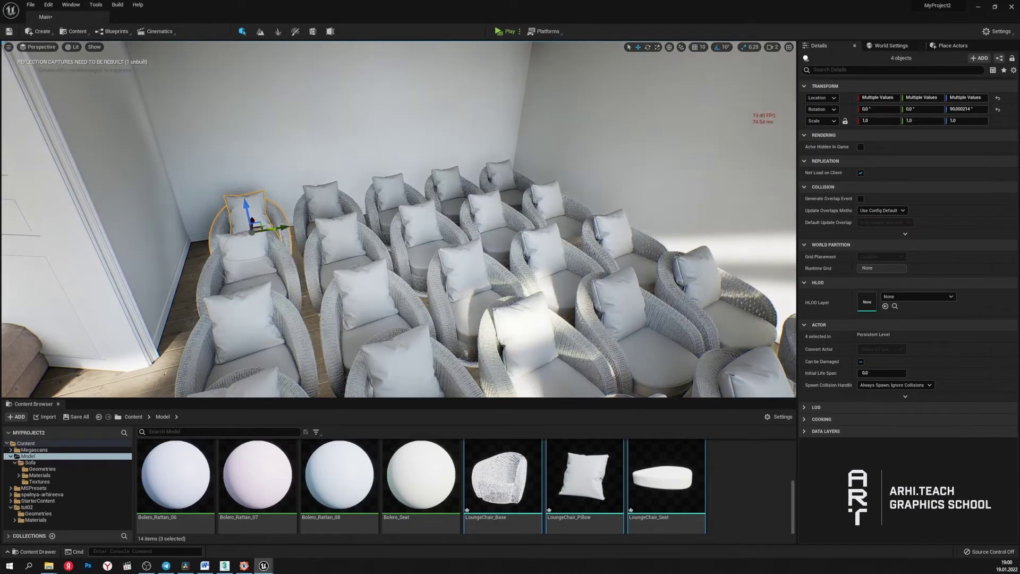
scroll(389, 335, up, 5)
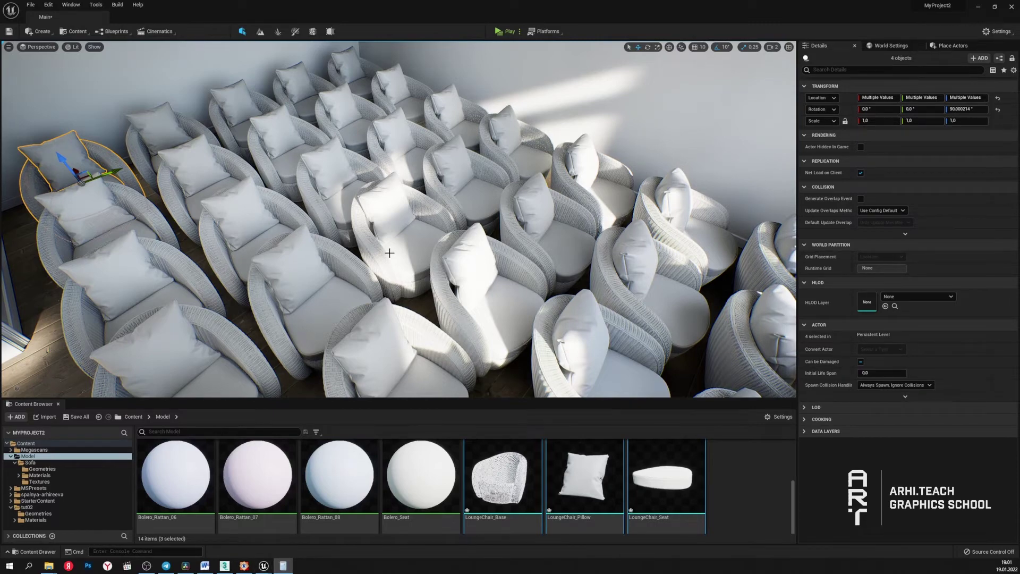
right_drag(389, 253, 452, 249)
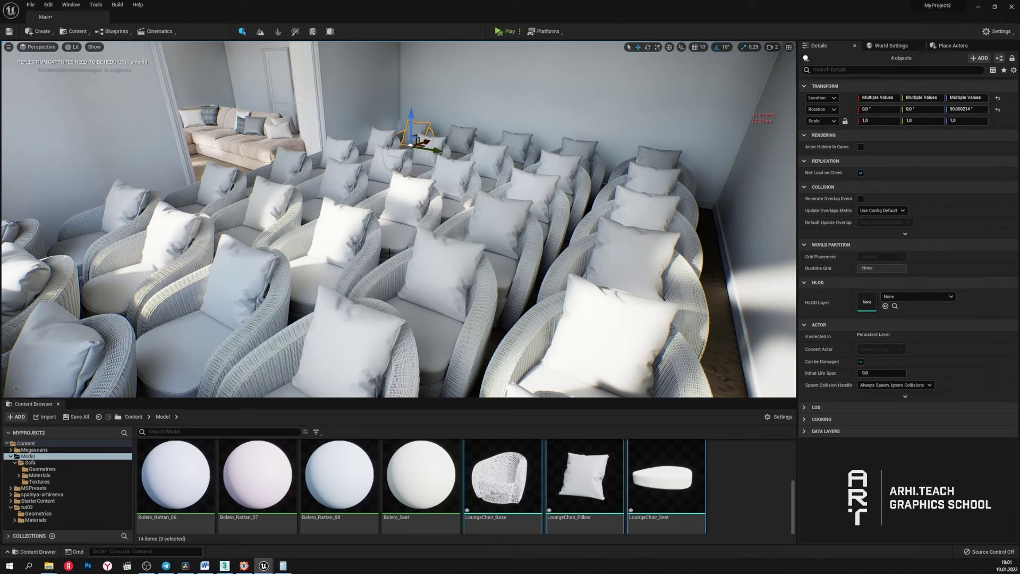
Apply Nanite > Enable to LoungeChair_Base, then fly toward the L-shaped sofa by the windows
mouse_move(507, 490)
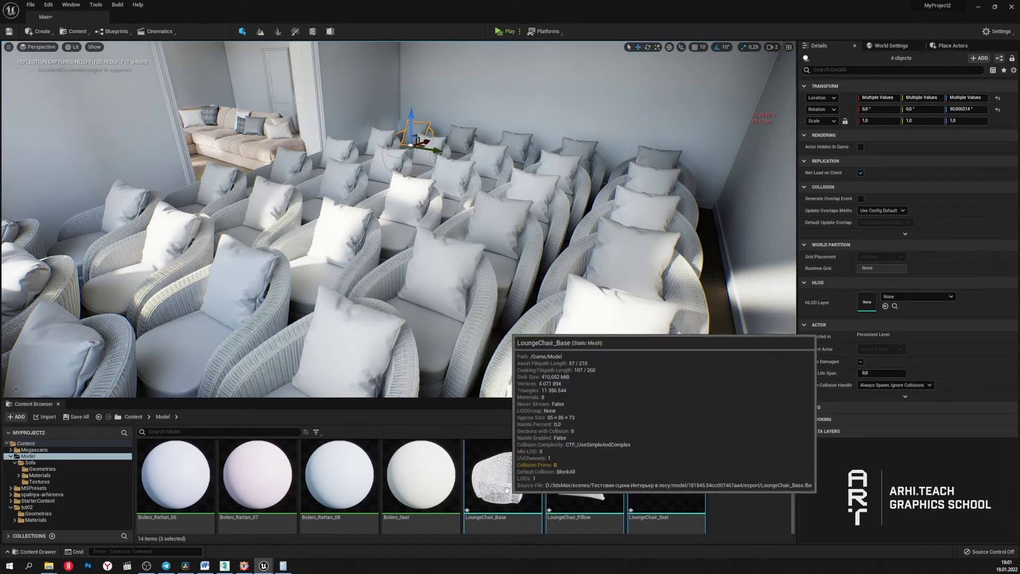
right_click(517, 493)
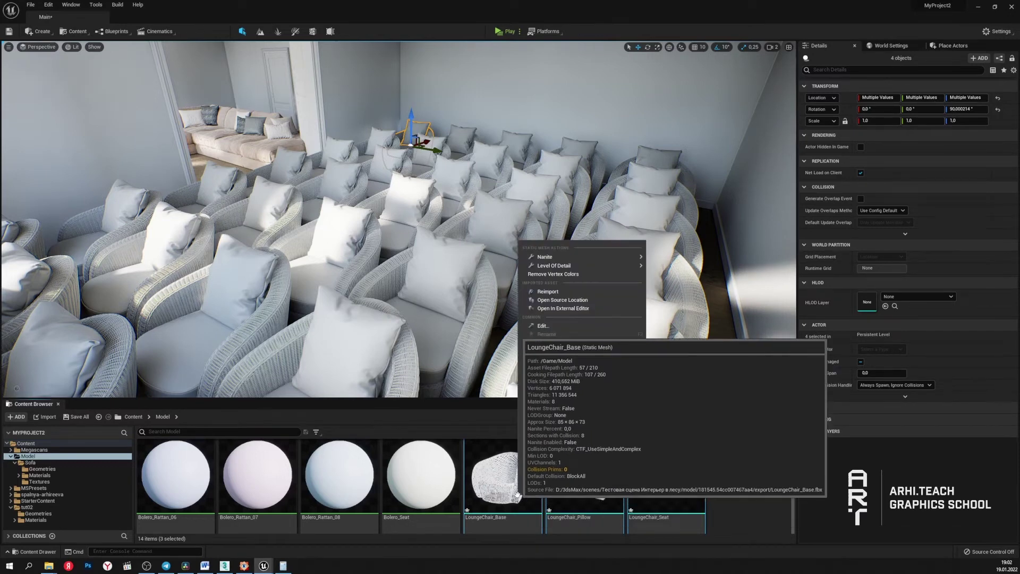
mouse_move(574, 259)
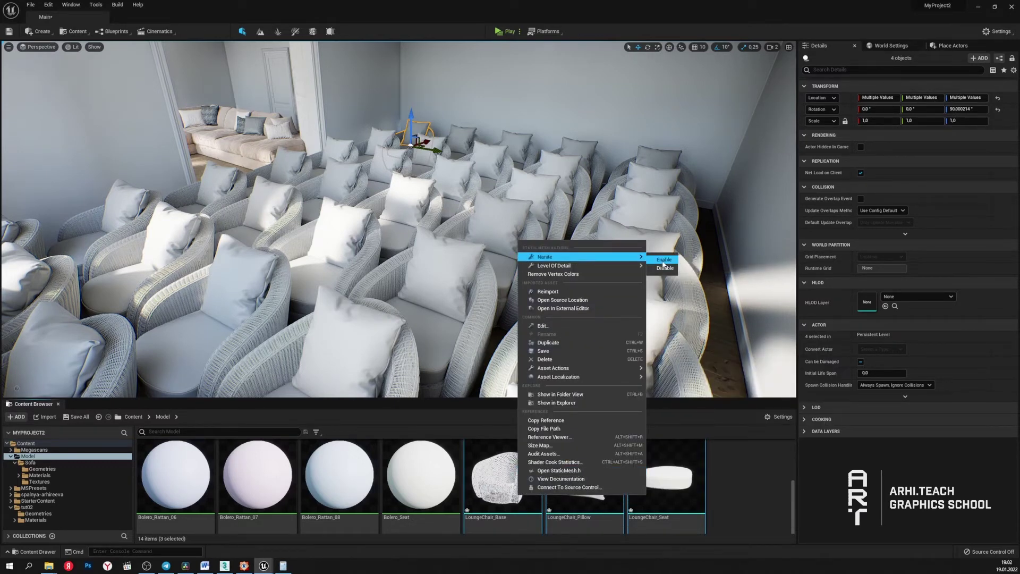
click(663, 260)
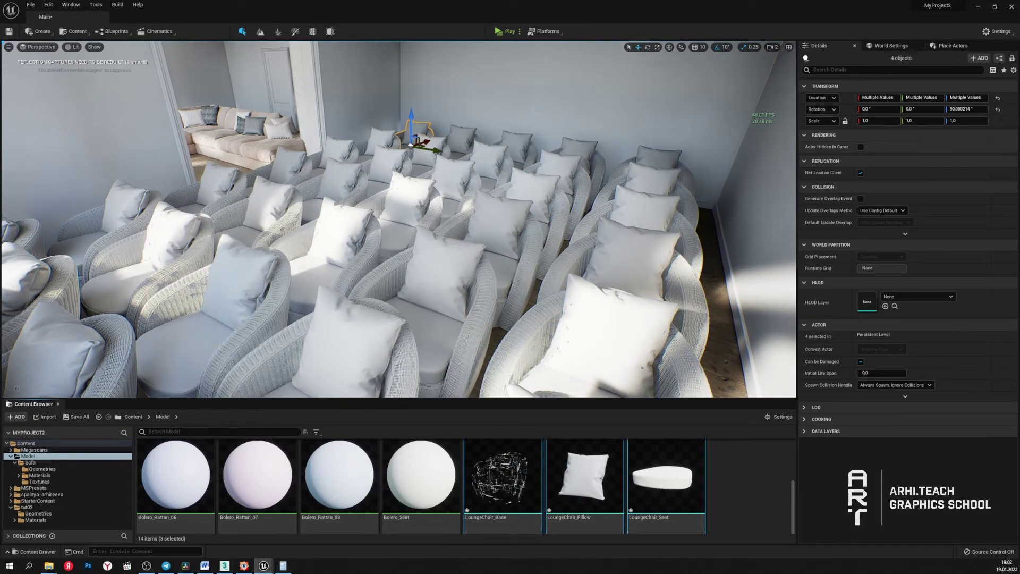
right_drag(492, 217, 309, 237)
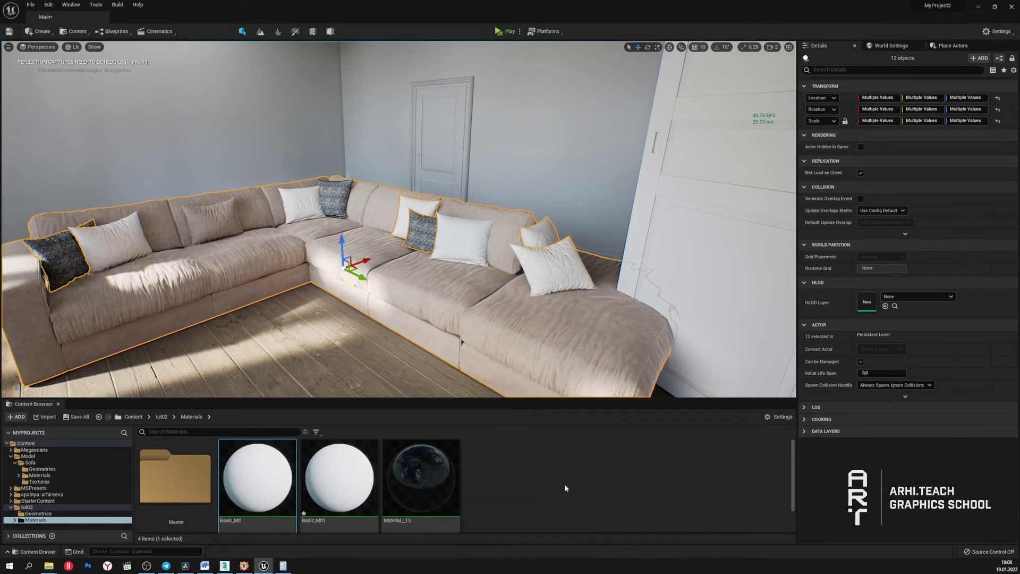
Drop Material_13 onto a white cushion on the sofa's right section, then open Basic_MI1 for editing
drag(417, 481, 462, 238)
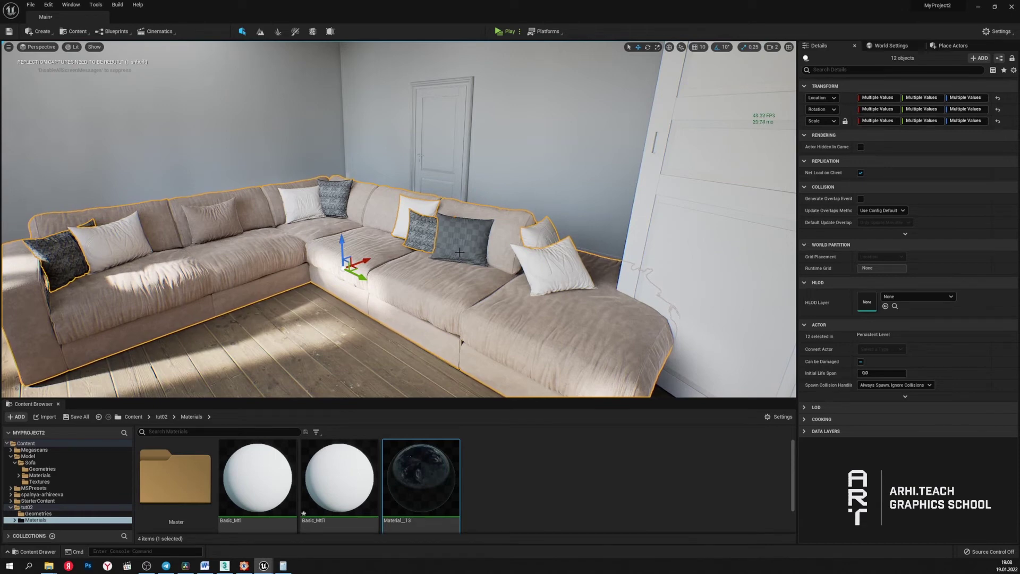
click(343, 491)
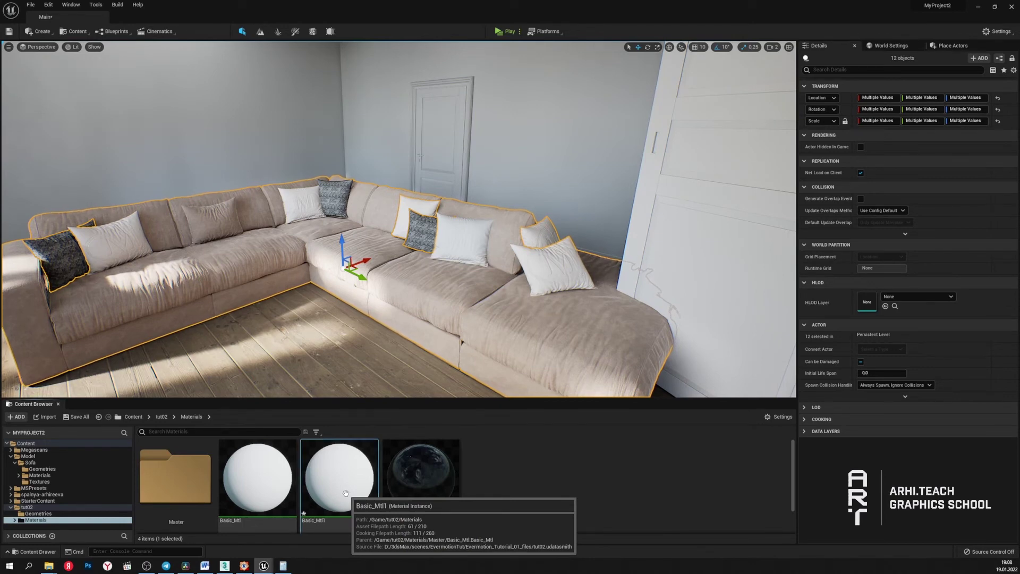
double_click(346, 493)
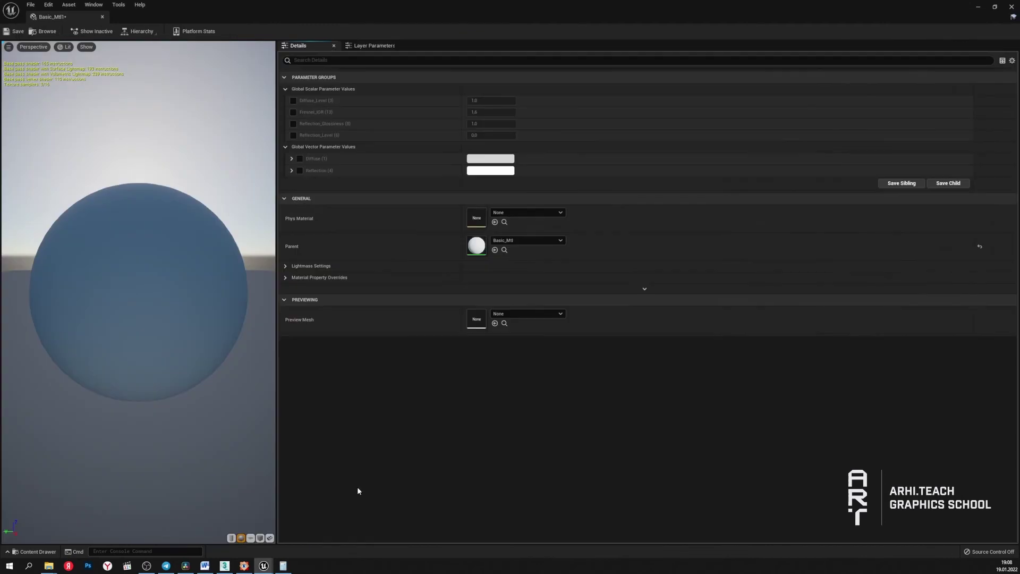
double_click(477, 245)
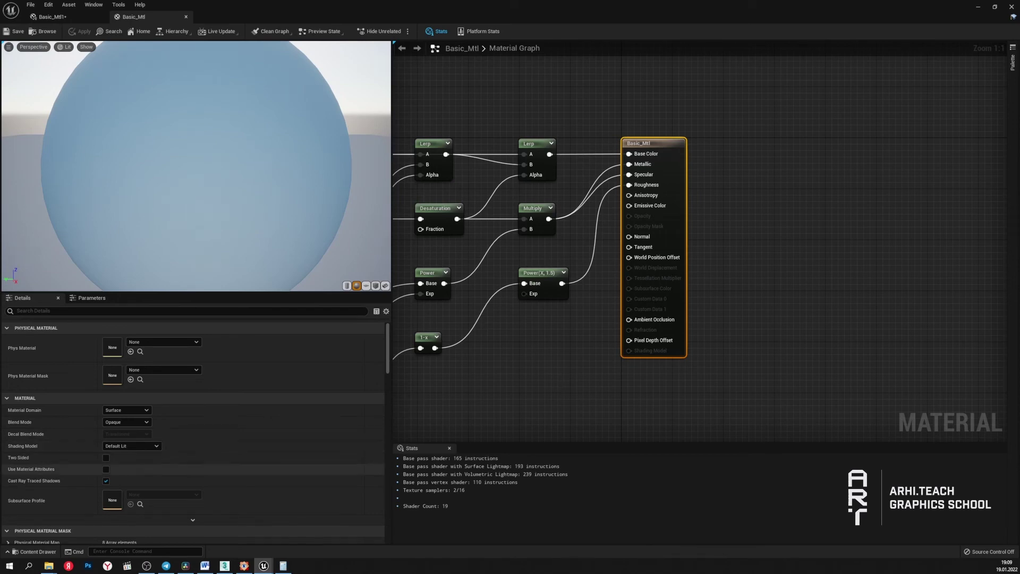
click(134, 422)
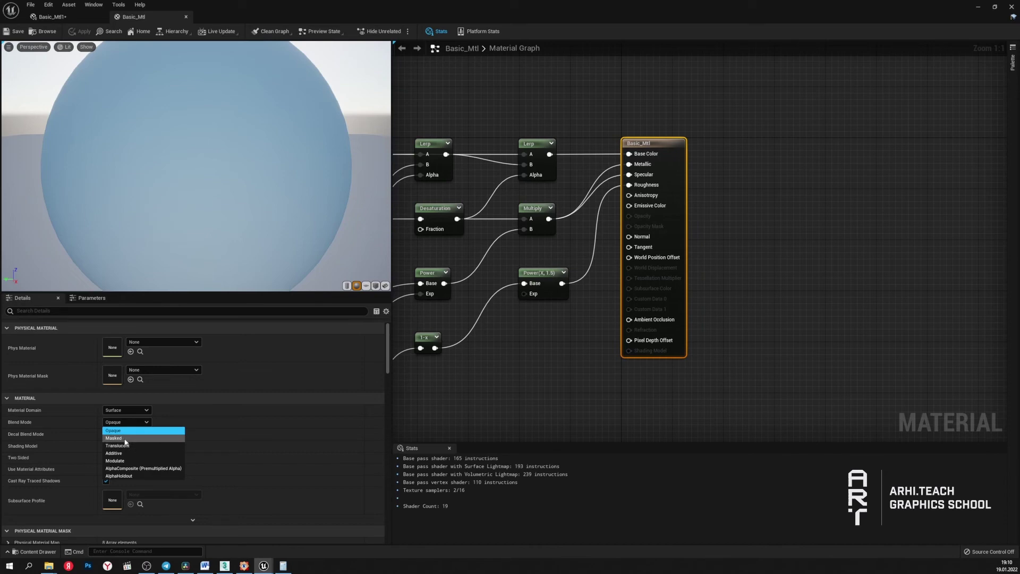
click(583, 387)
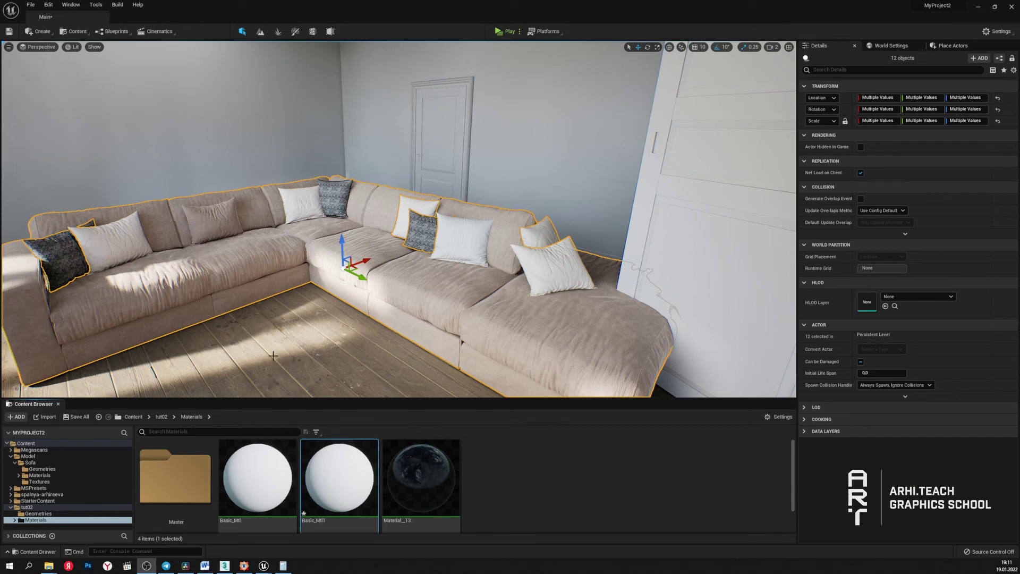
Switch the viewport to Wireframe and bring up the Nanite Visualization submenu
click(71, 47)
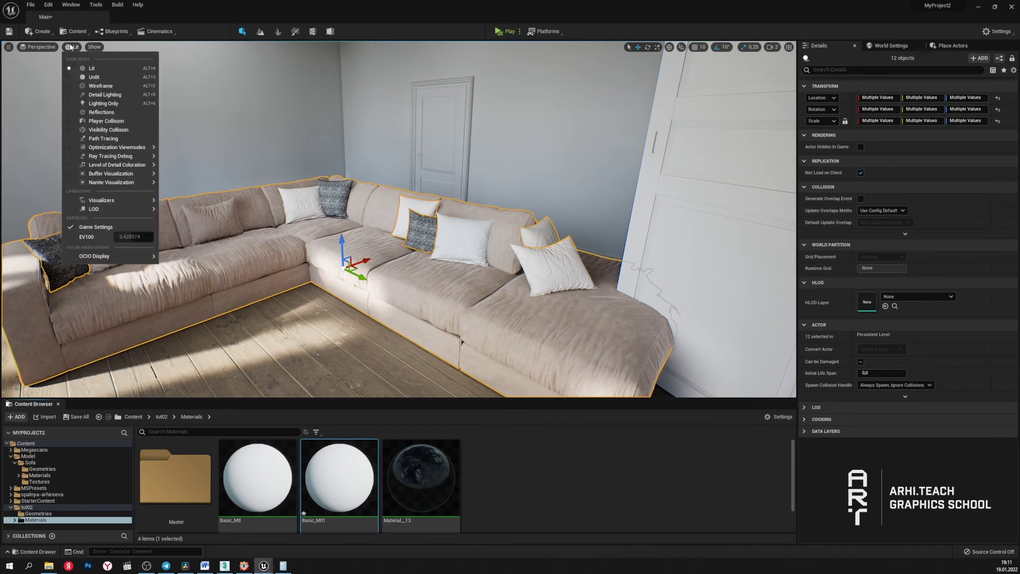
click(100, 85)
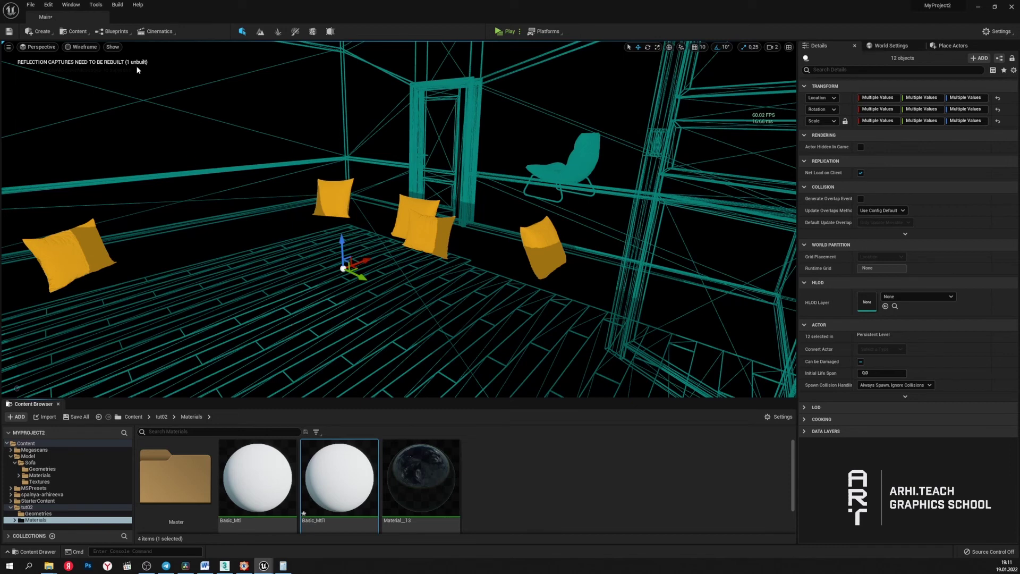
click(84, 47)
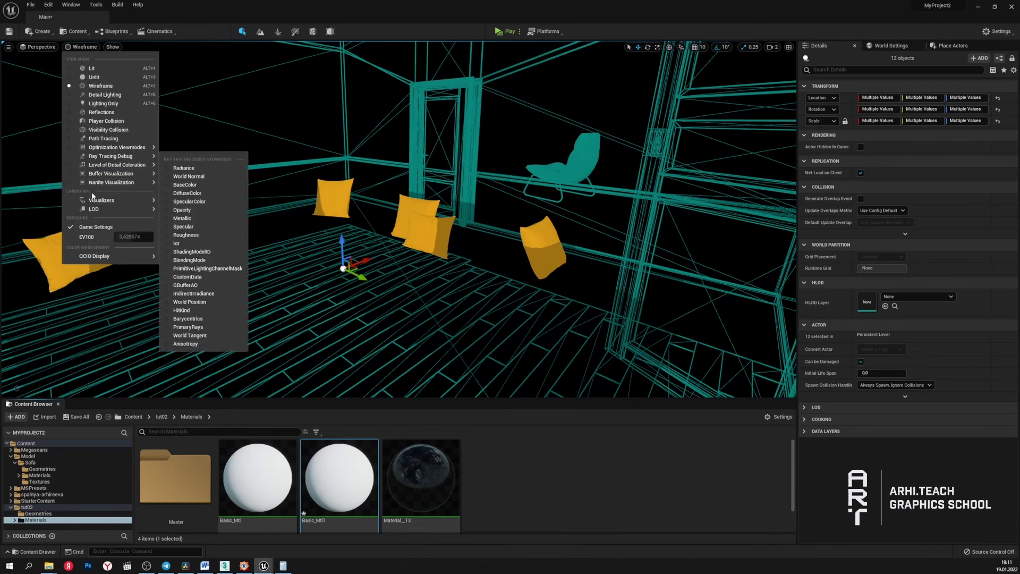
mouse_move(118, 184)
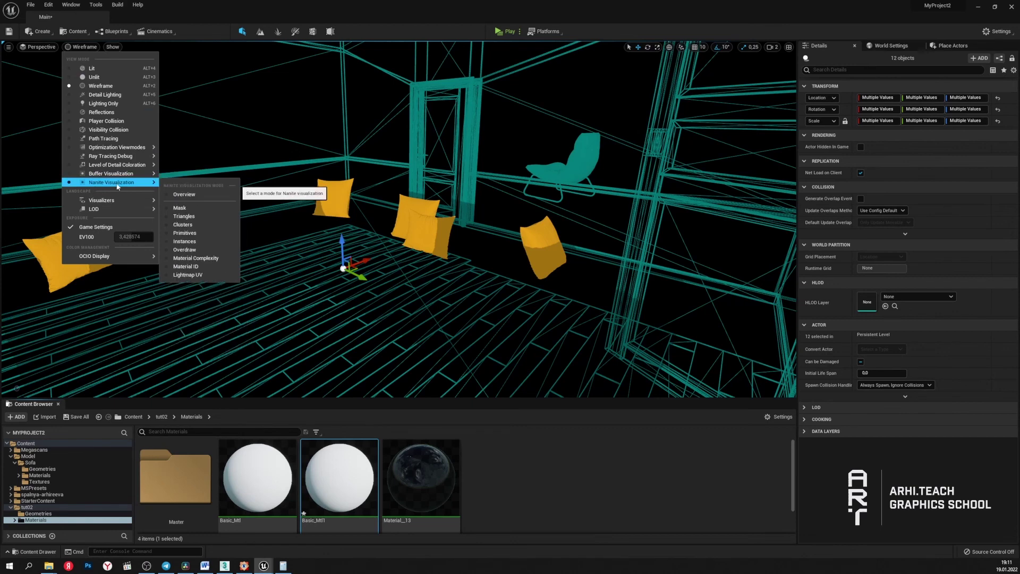
Show the Nanite Overview grid of triangles, clusters, instances, overdraw and material views
click(201, 193)
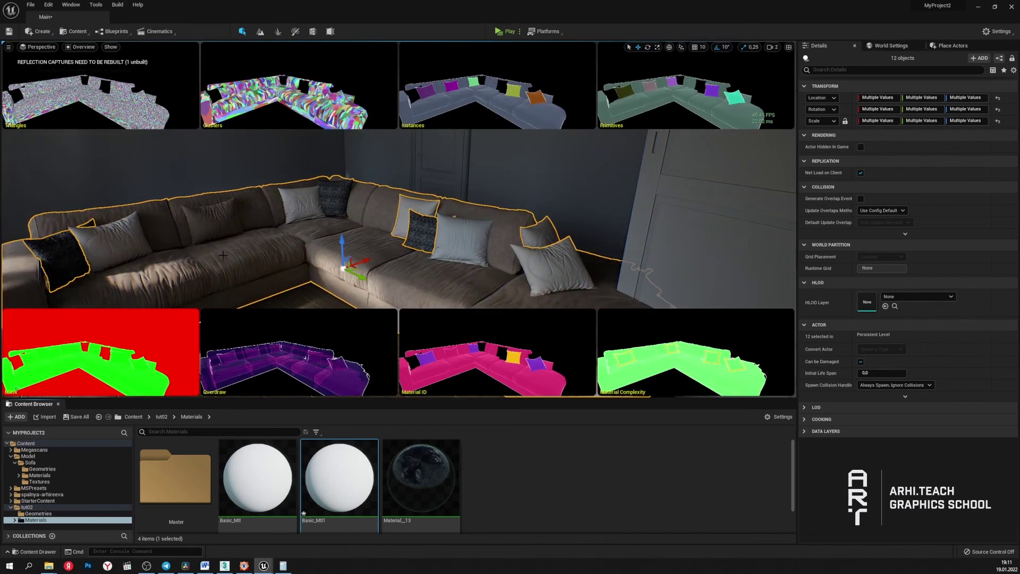